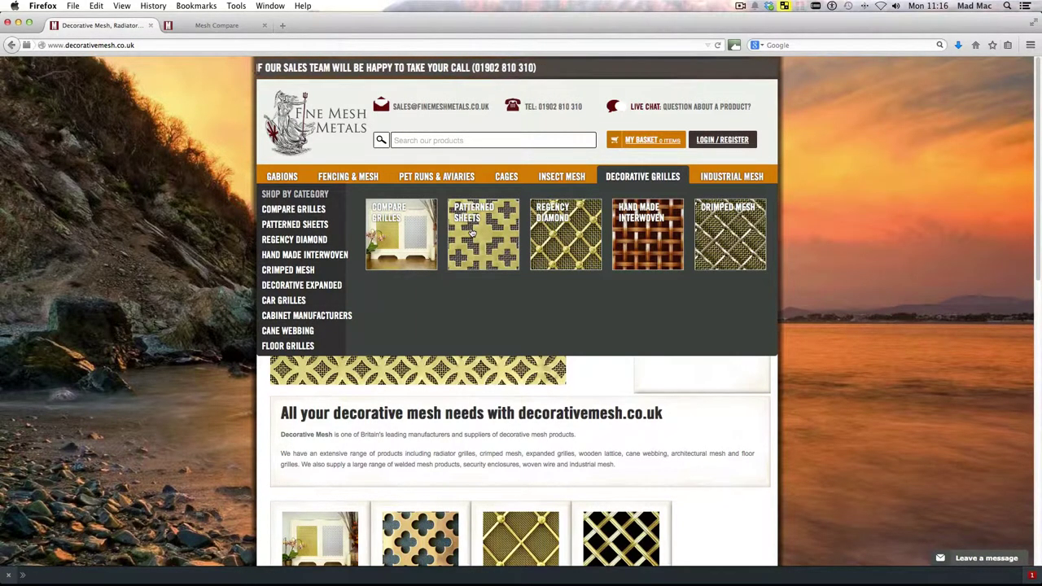
- Open the Perforated Sheets page and scroll through its pattern grid
left_click(471, 232)
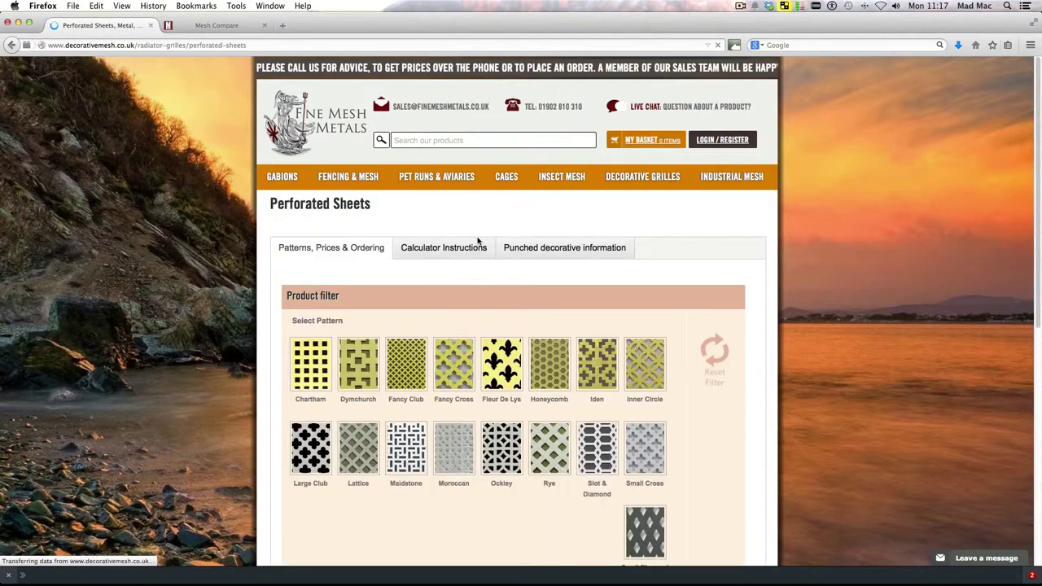
scroll(544, 320, "down", 3)
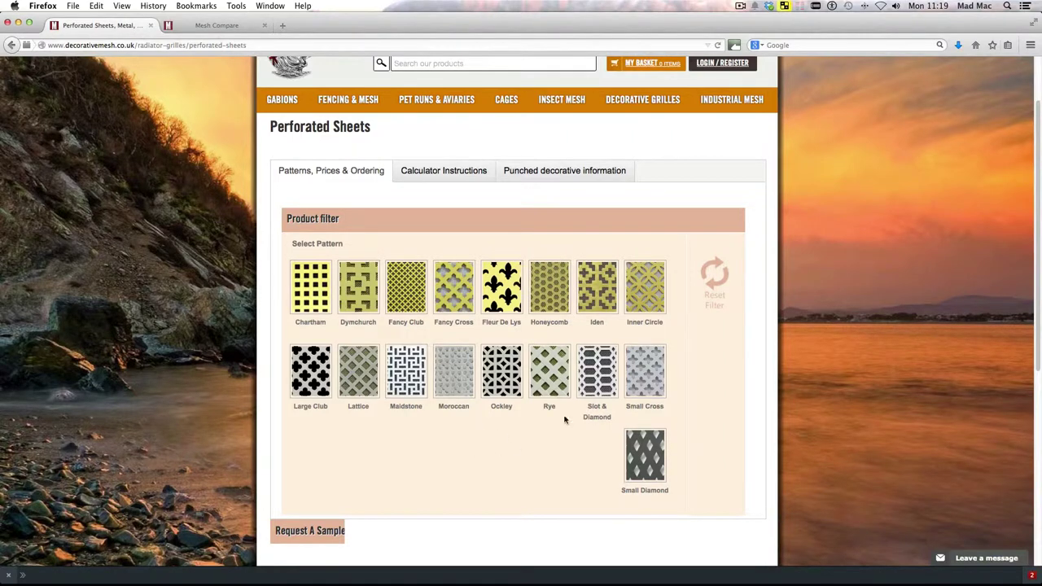
- Choose the Iden pattern and show its uncut sheet prices, £38.00 to £95.00
left_click(599, 289)
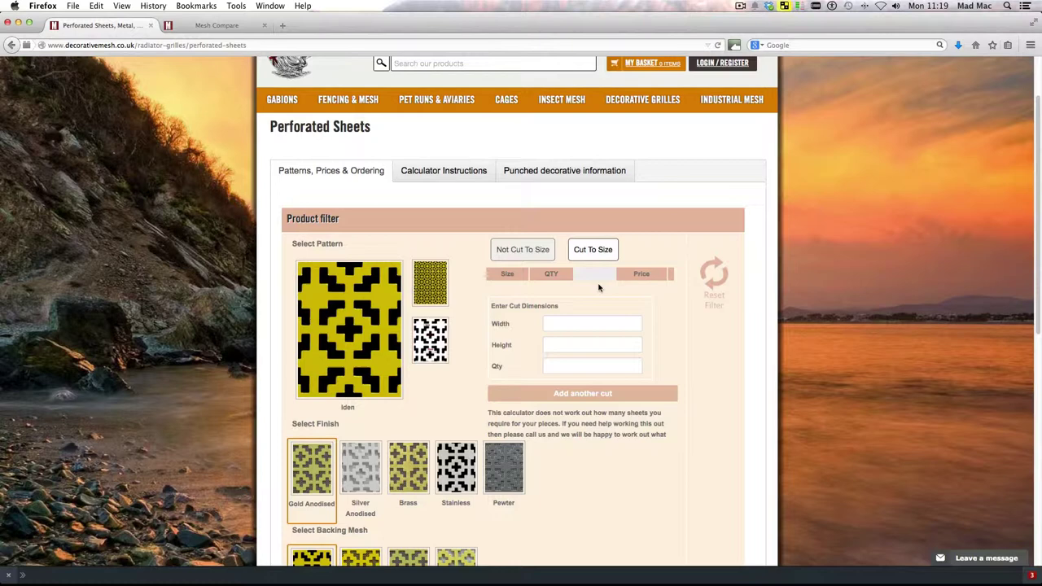
left_click(540, 253)
scroll(429, 405, "down", 1)
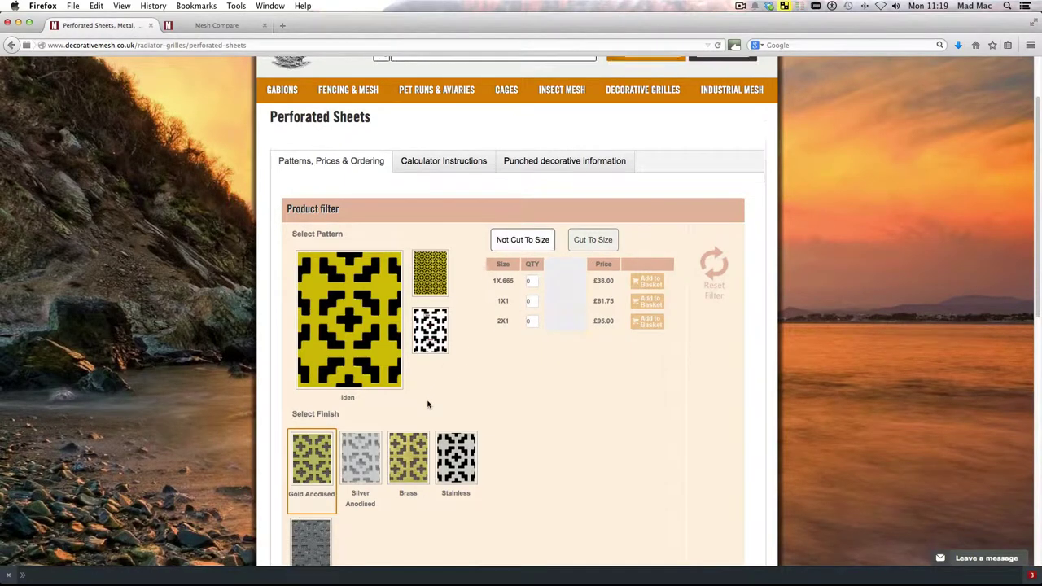
scroll(428, 405, "down", 3)
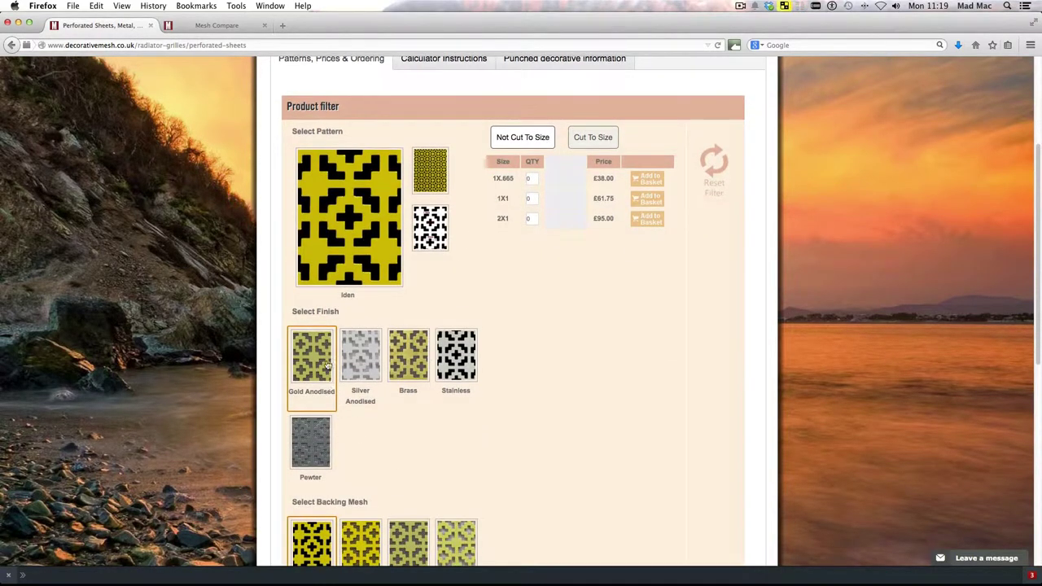
scroll(437, 449, "down", 2)
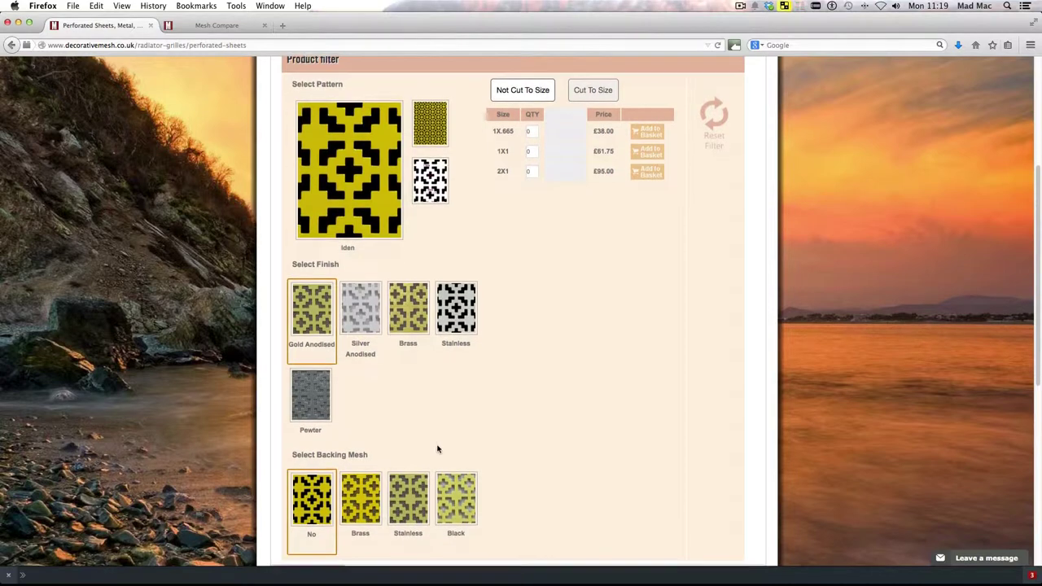
scroll(437, 448, "down", 1)
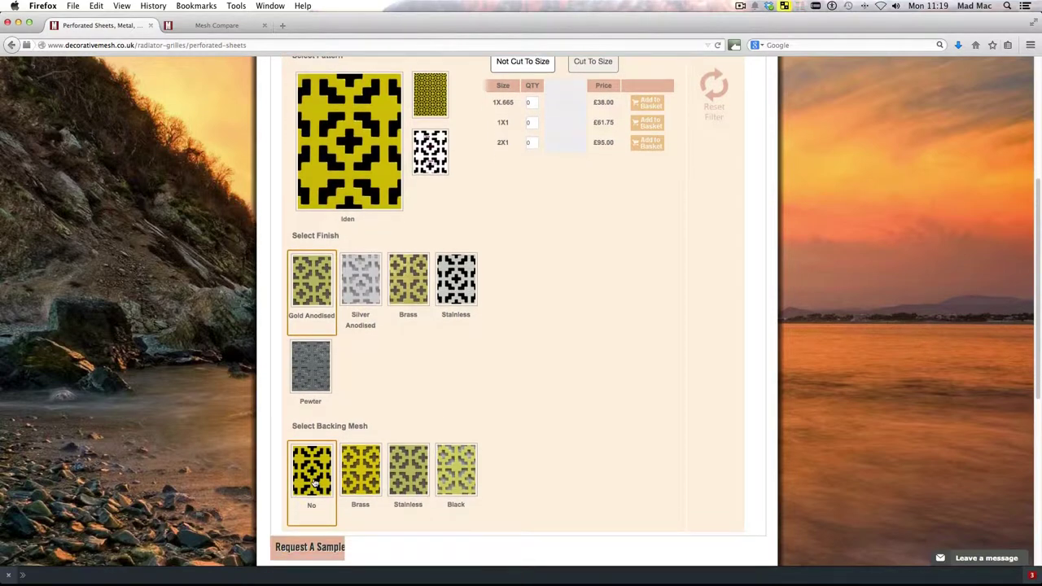
scroll(393, 389, "up", 3)
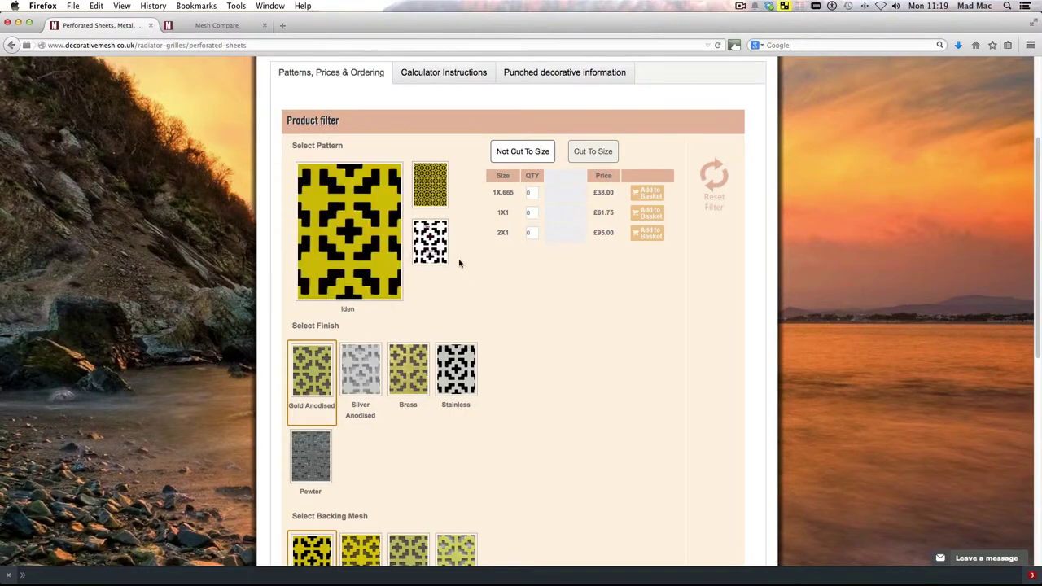
- Compare the fine-scale and black-and-white Iden pattern previews
left_click(444, 193)
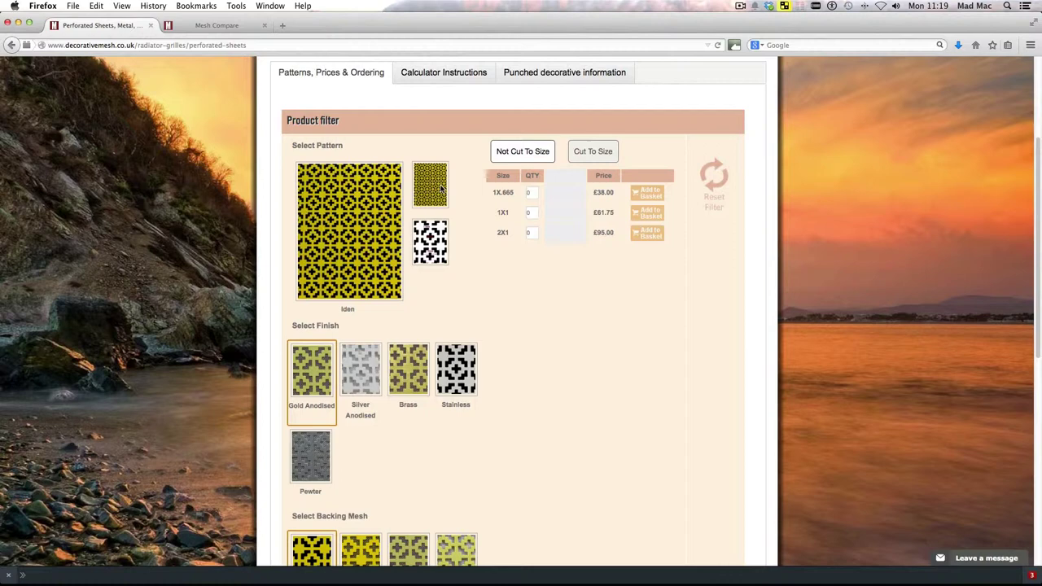
left_click(433, 195)
left_click(434, 243)
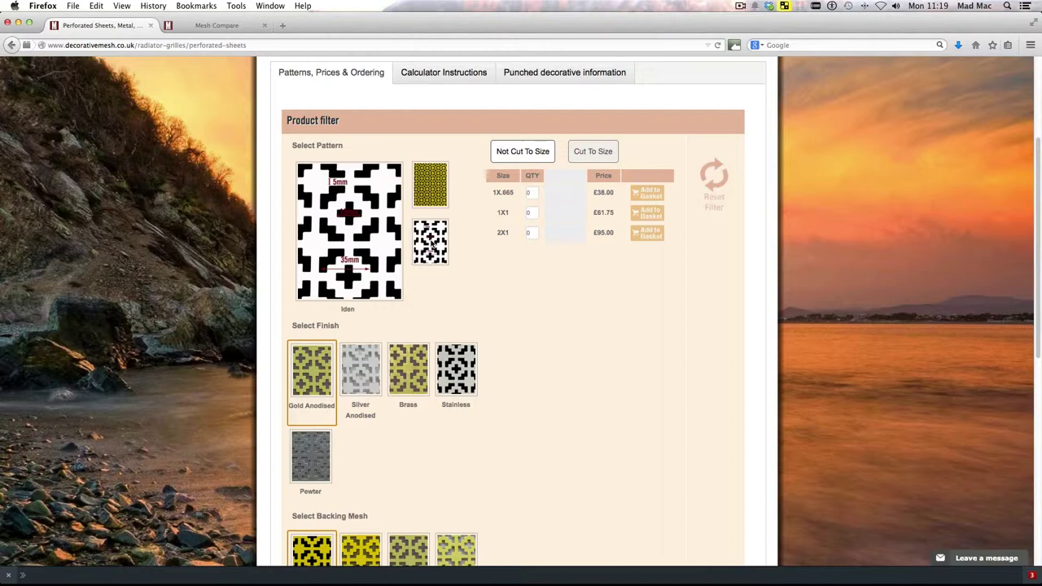
- Try the Silver Anodised, Brass and Stainless finishes, settling on Brass
left_click(365, 381)
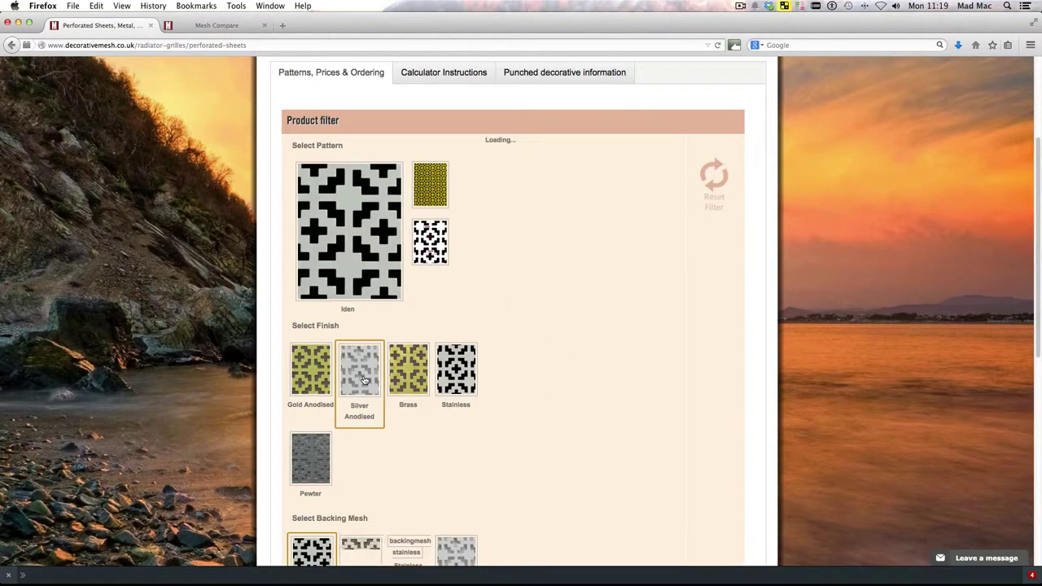
left_click(404, 377)
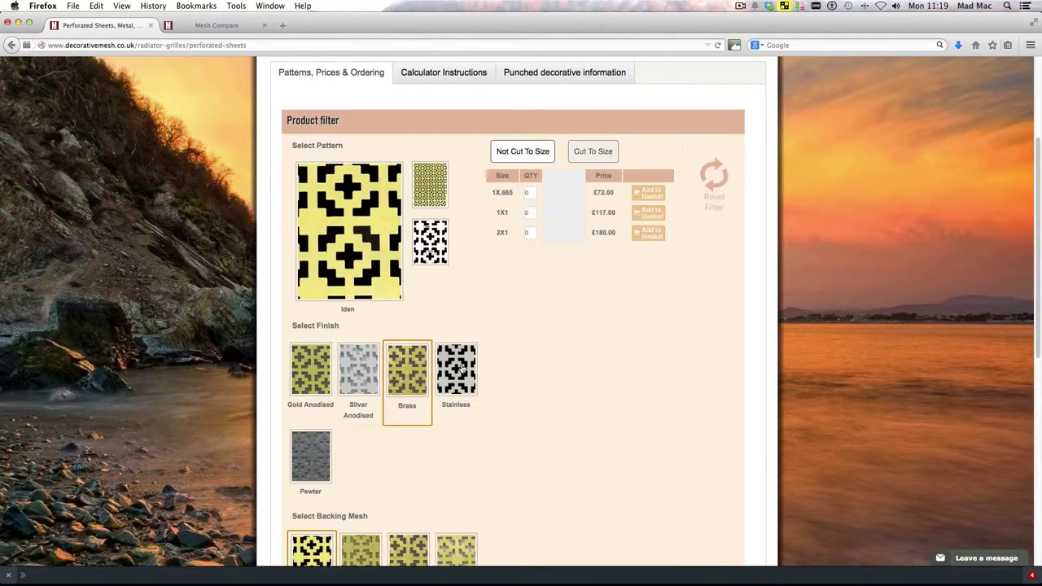
left_click(459, 380)
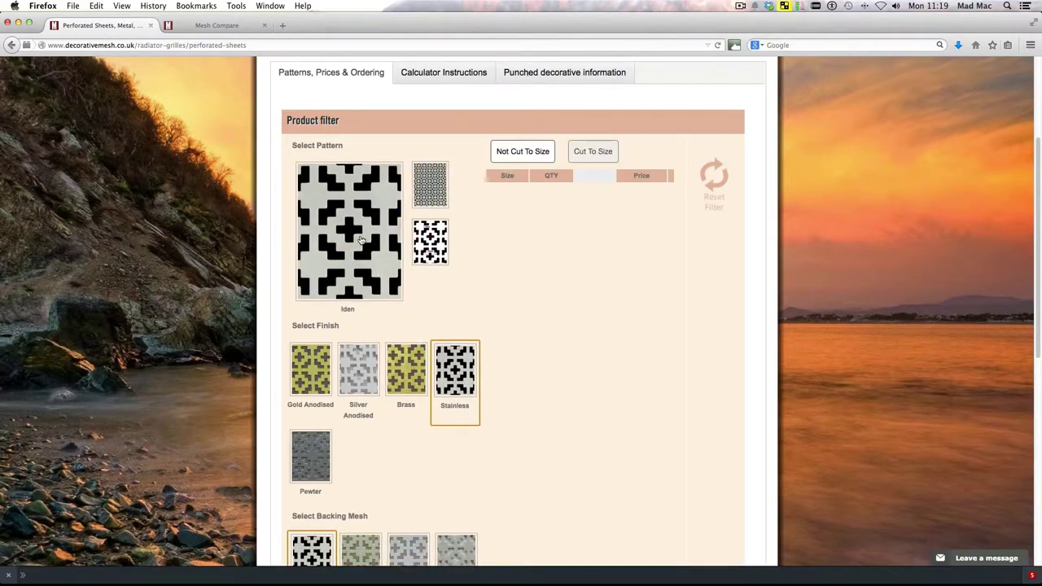
left_click(439, 184)
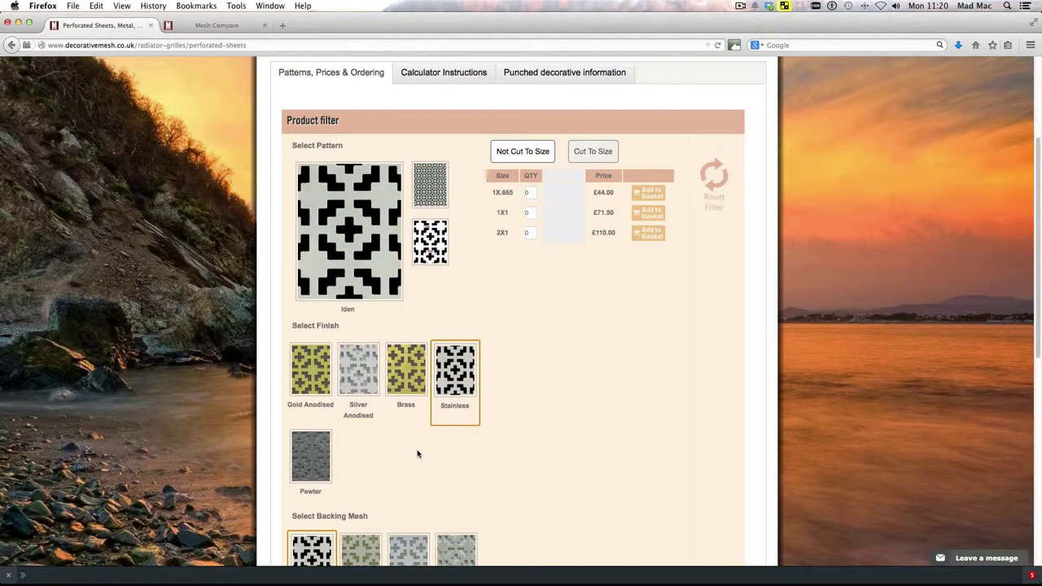
left_click(407, 381)
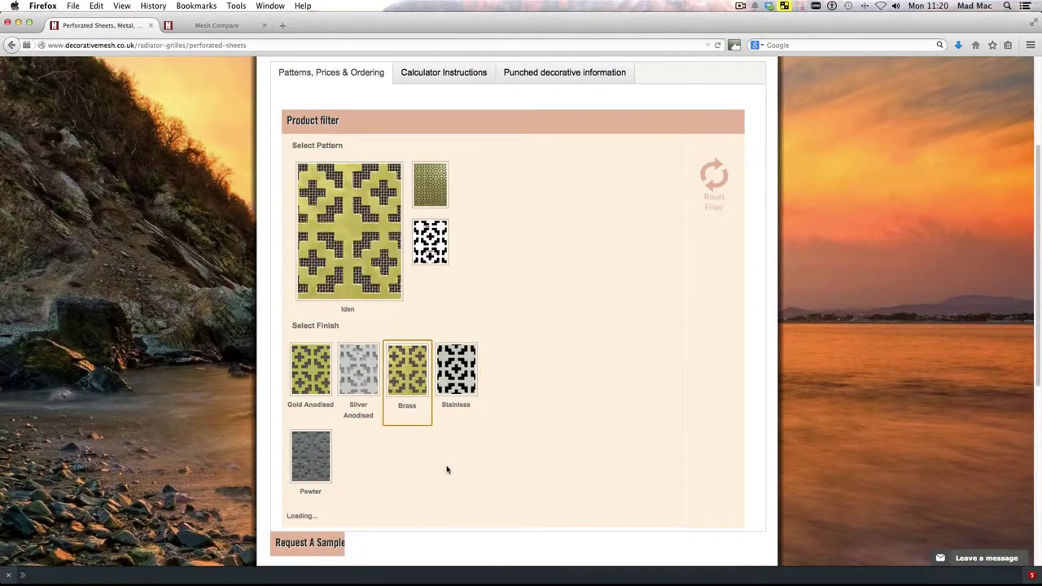
- Add brass backing mesh and preview the brass pattern at a finer scale
scroll(446, 470, "down", 1)
scroll(447, 470, "down", 1)
scroll(445, 464, "down", 2)
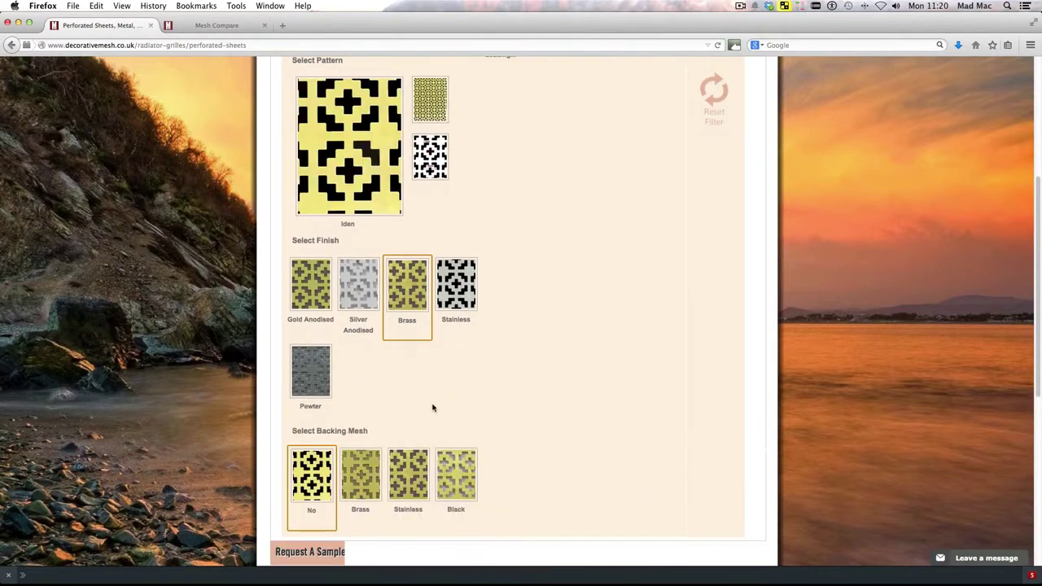
left_click(364, 496)
scroll(431, 415, "up", 3)
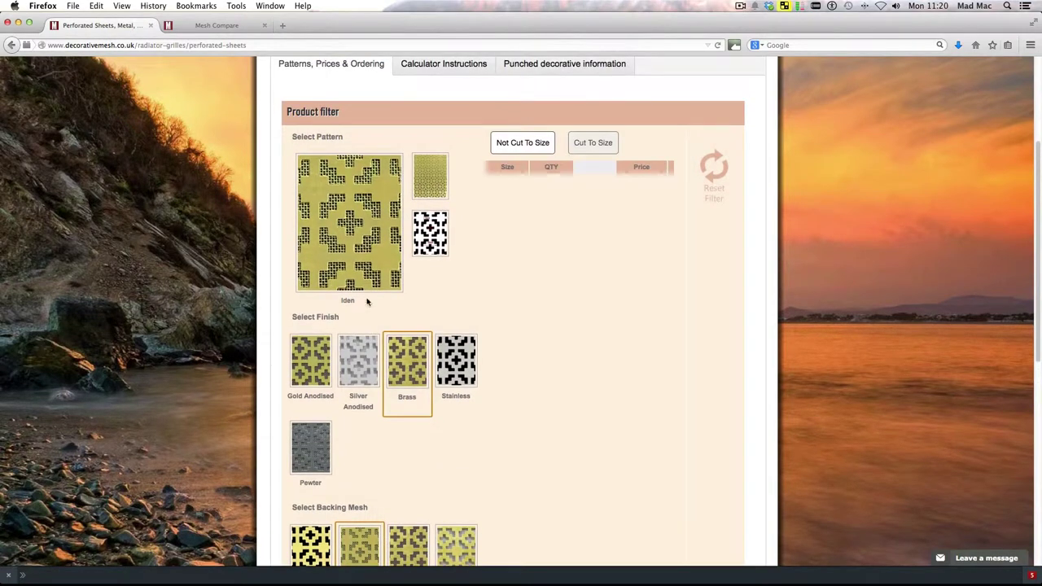
left_click(425, 185)
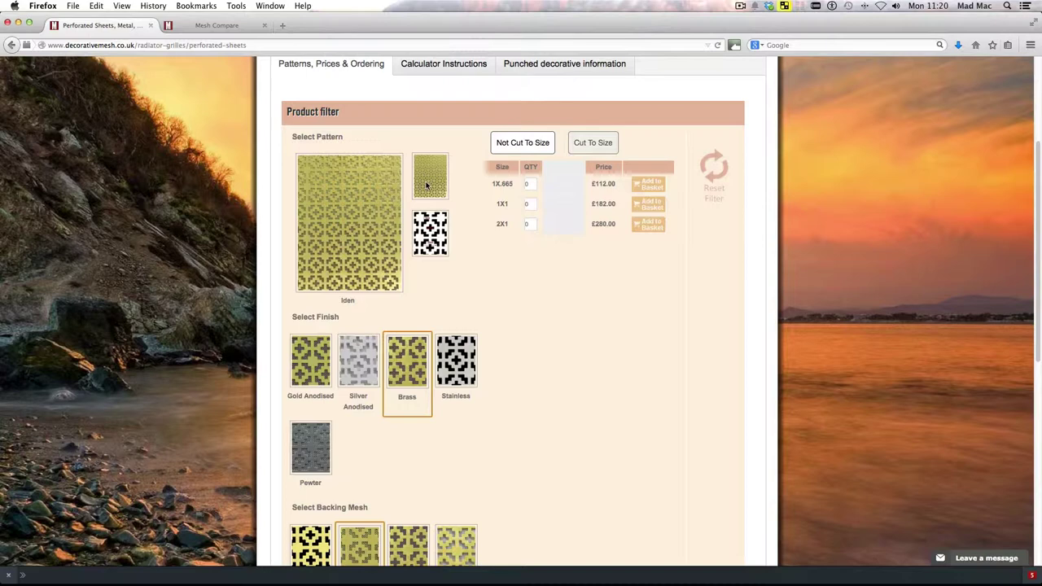
- Add one 1X1 and one 2X1 brass Iden sheet to the basket at updated prices
left_click(426, 186)
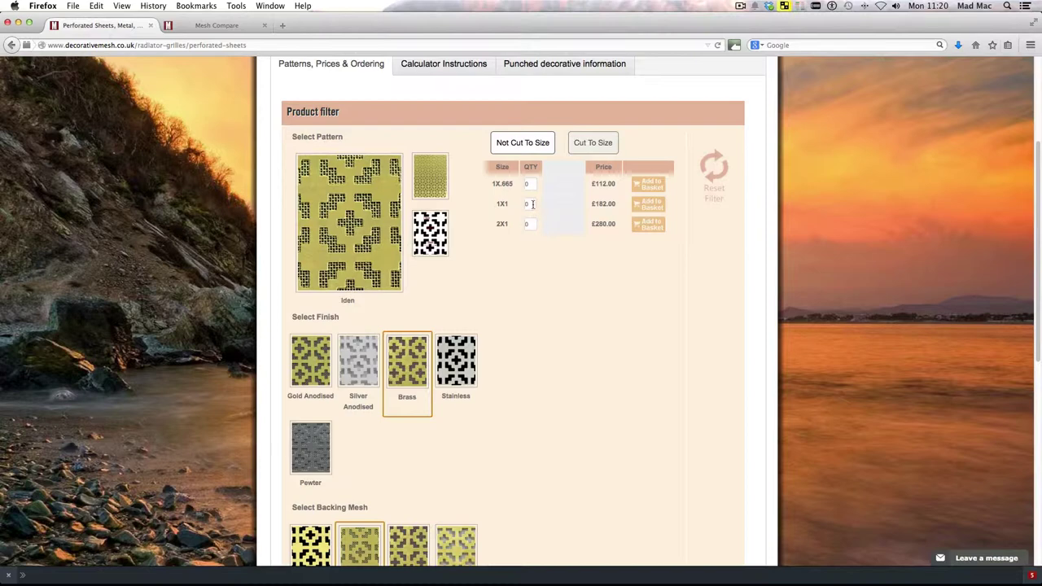
left_click(532, 224)
type("1")
left_click(530, 205)
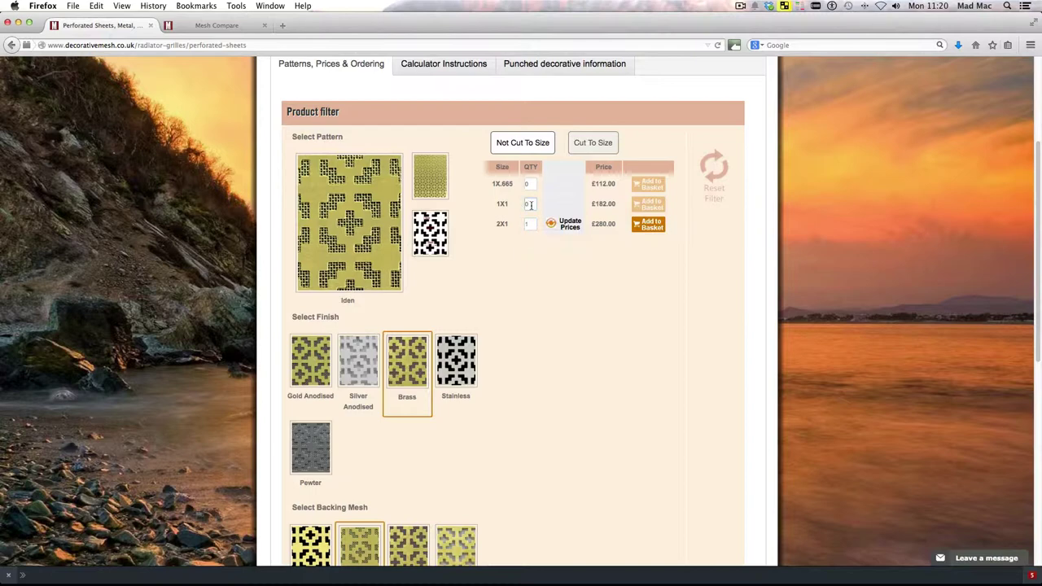
type("1")
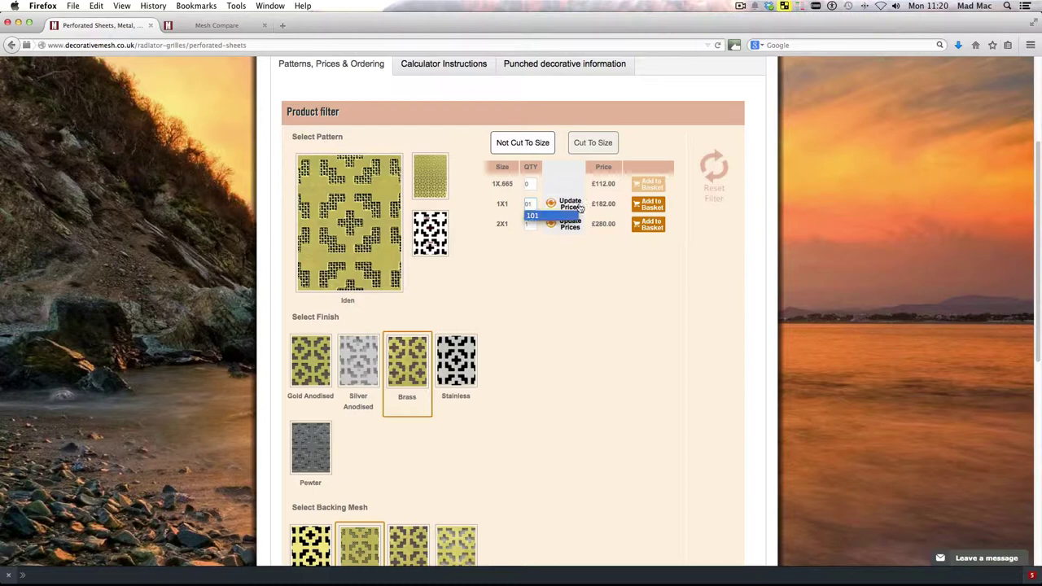
left_click(571, 205)
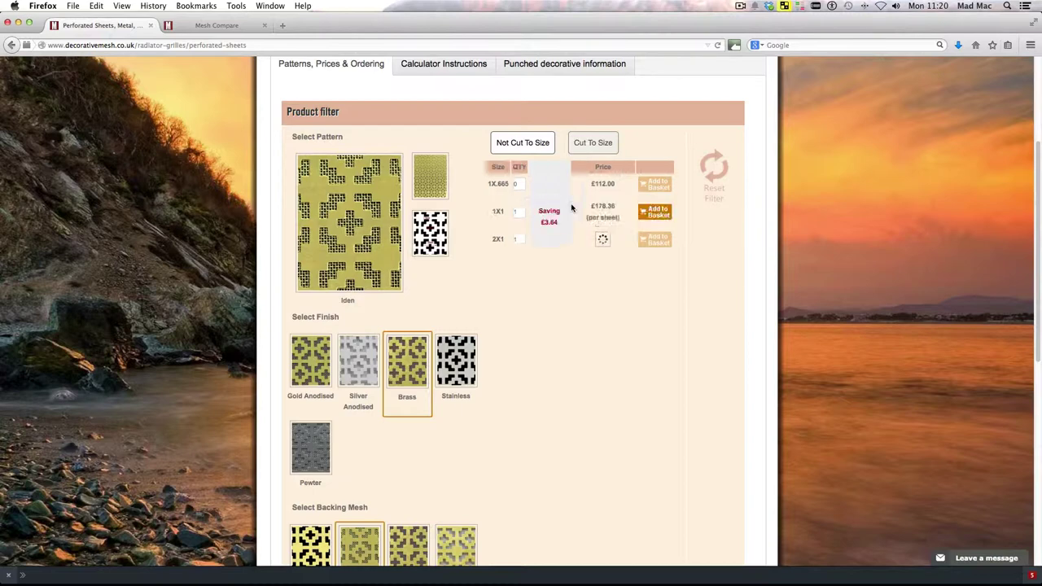
left_click(658, 213)
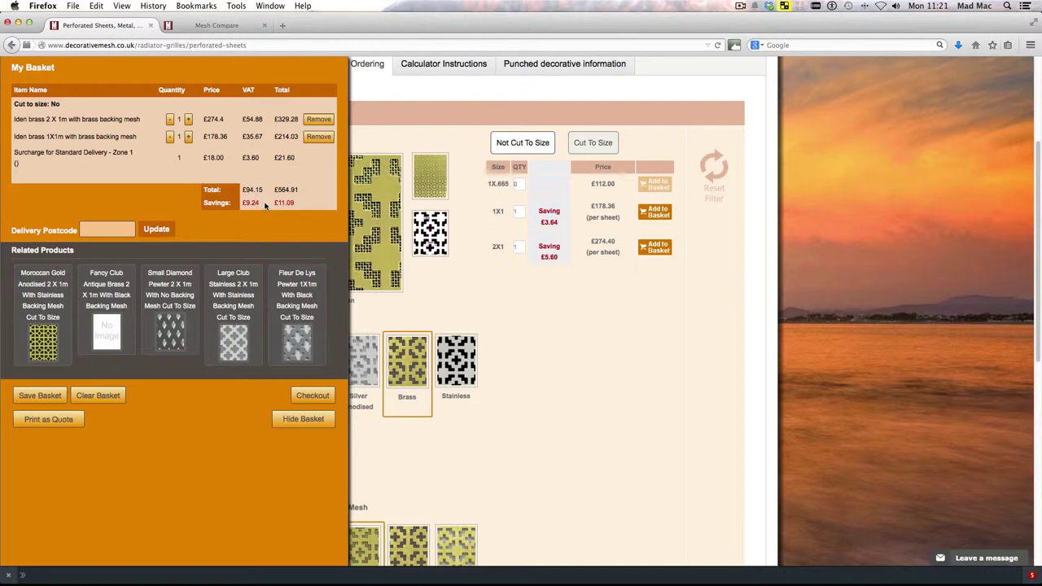
- Clear both Iden sheets from My Basket and hide the basket panel
left_click(113, 398)
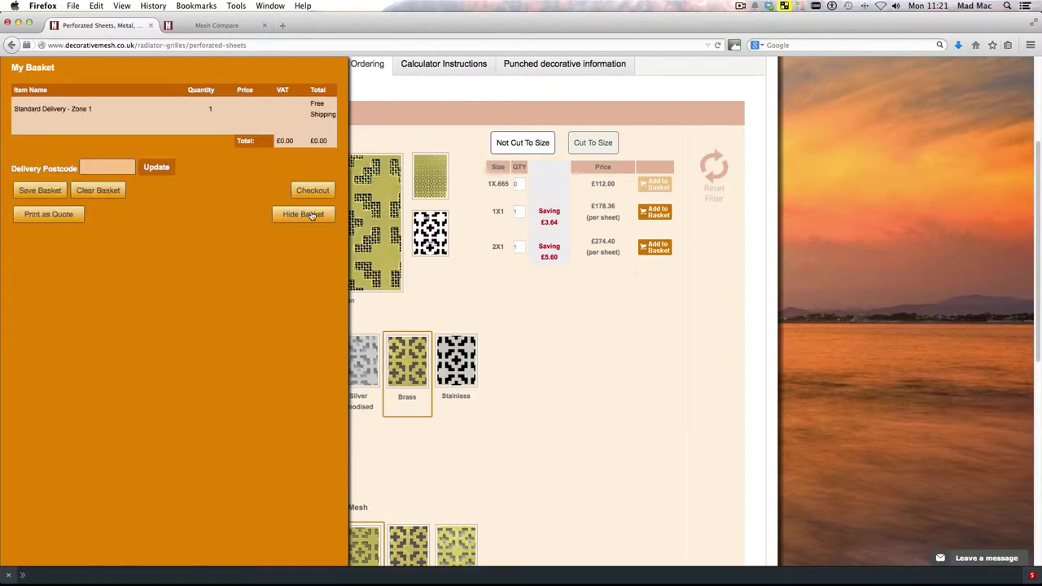
left_click(313, 215)
key("BackSpace")
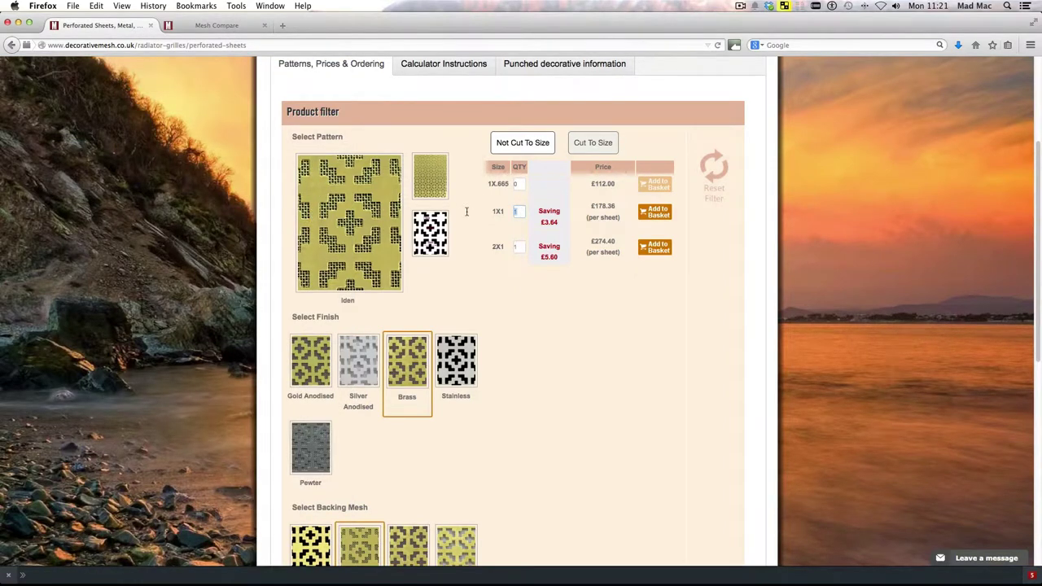
type("0")
key("Tab")
type("0")
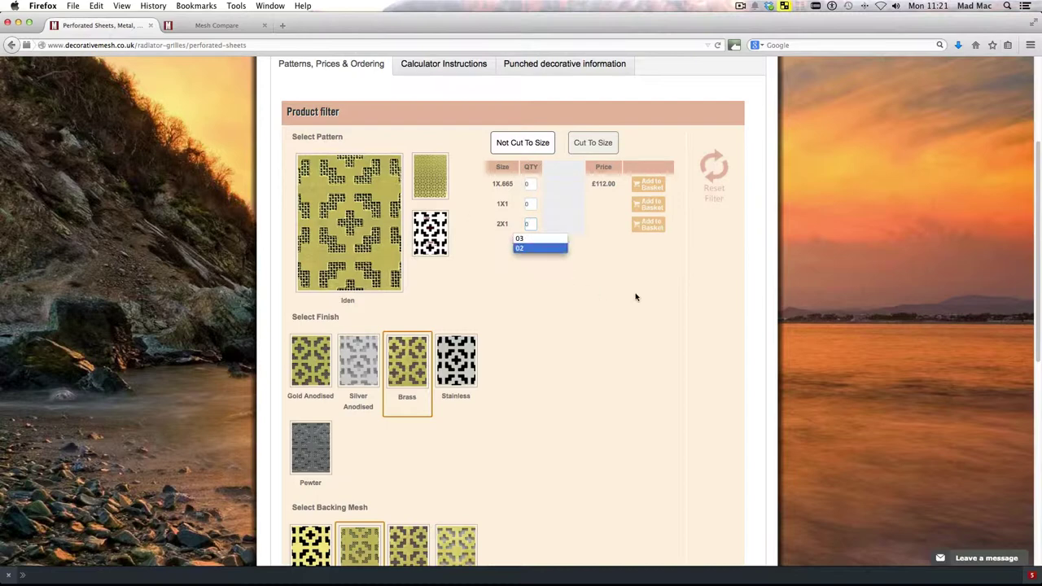
left_click(636, 297)
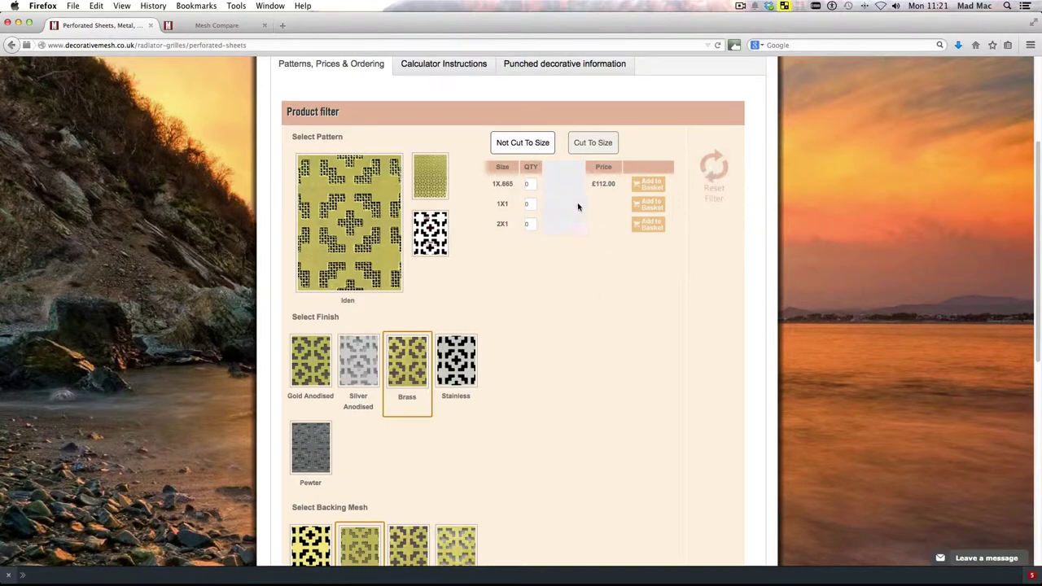
left_click(707, 173)
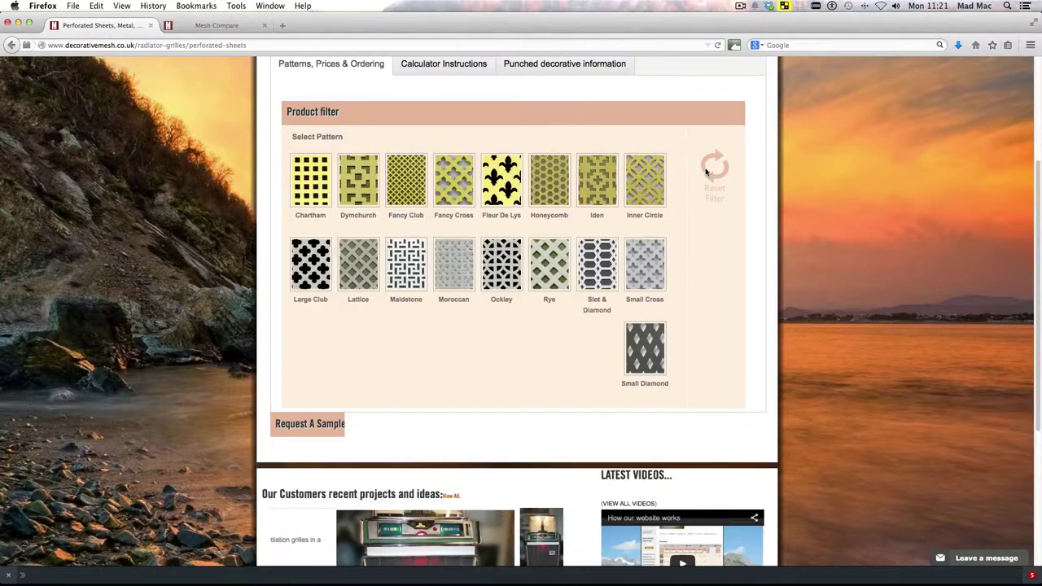
left_click(591, 201)
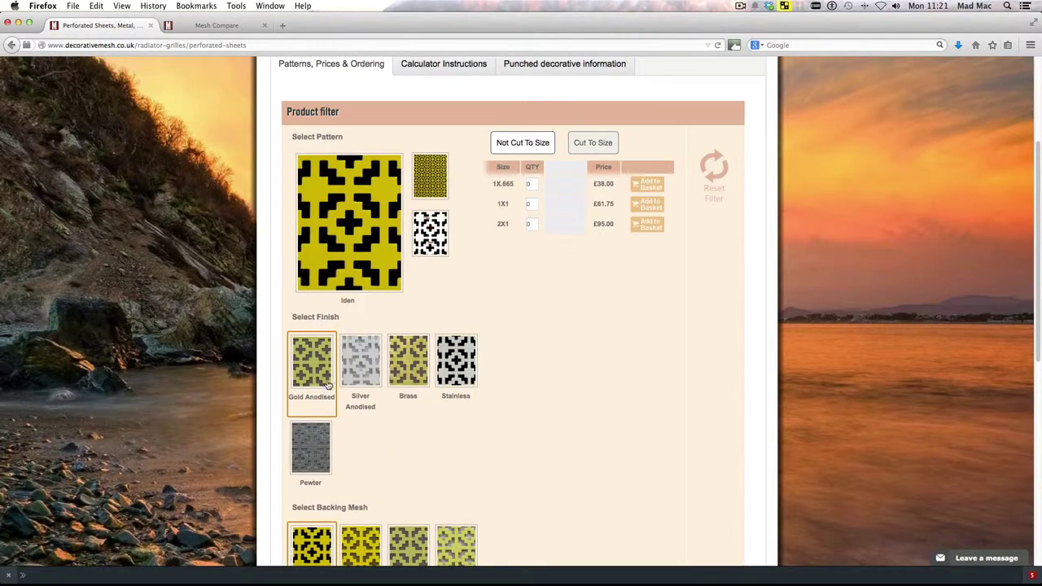
scroll(414, 466, "down", 2)
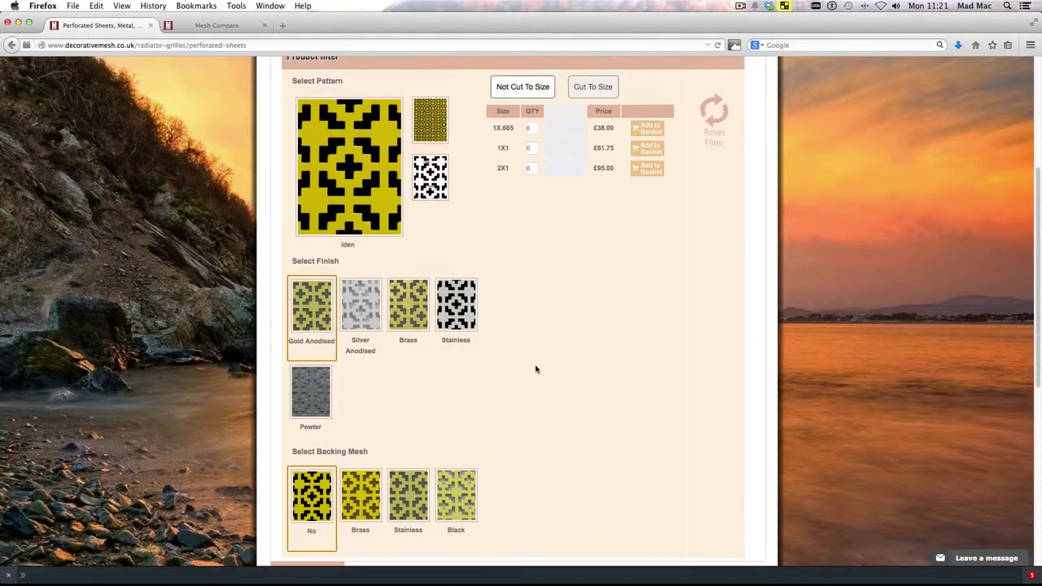
scroll(516, 370, "up", 2)
scroll(535, 366, "up", 1)
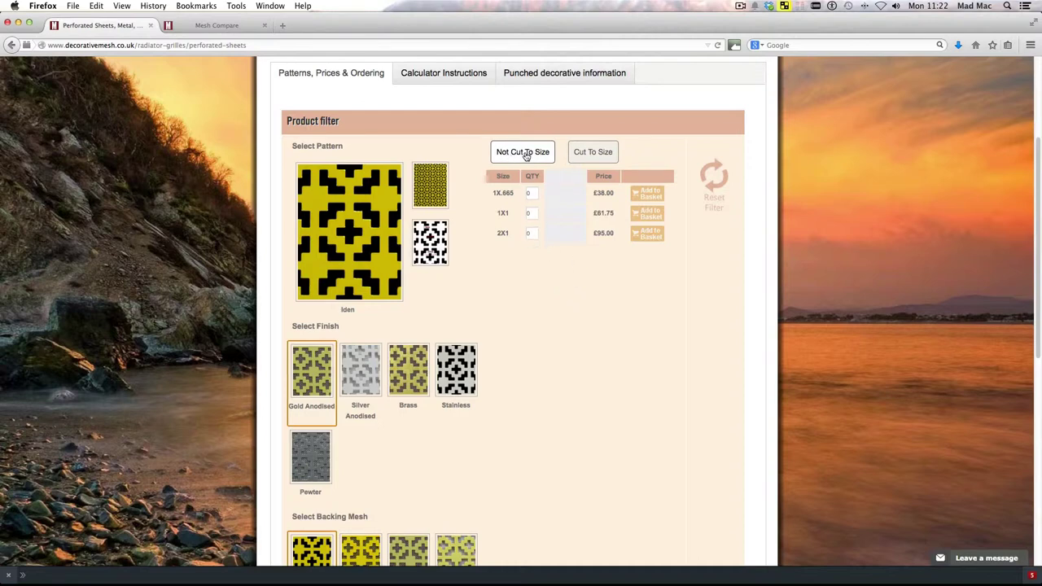
- Compare uncut and cut-to-size Iden prices, ending on Cut To Size from £46.00
left_click(598, 151)
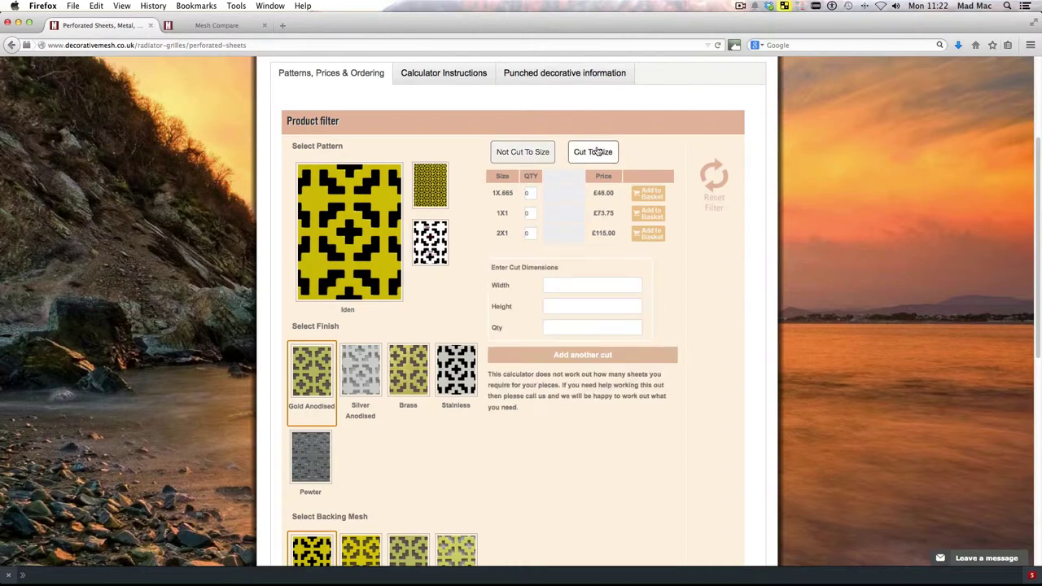
left_click(528, 152)
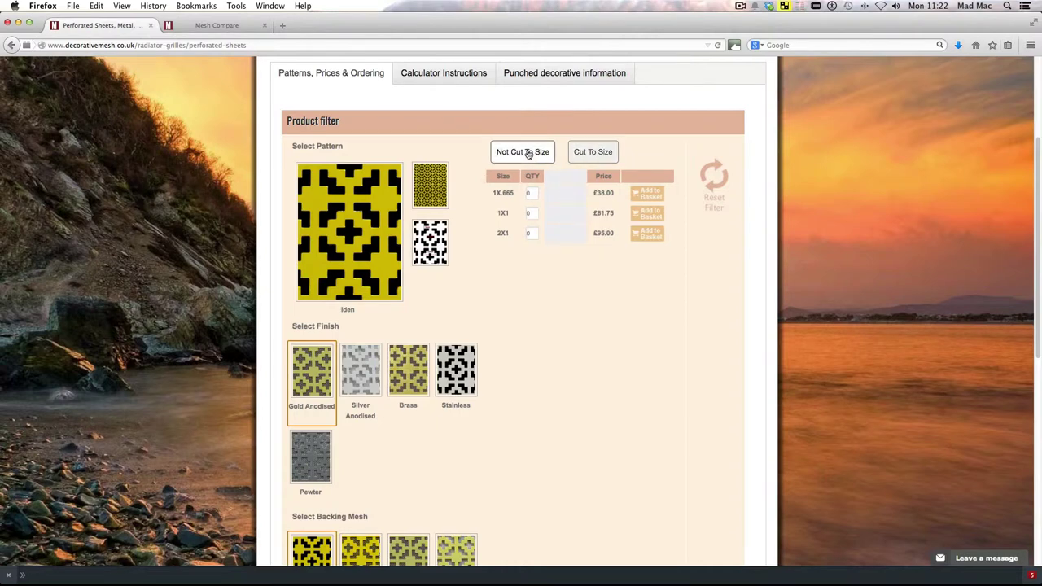
left_click(596, 153)
left_click(535, 155)
left_click(590, 152)
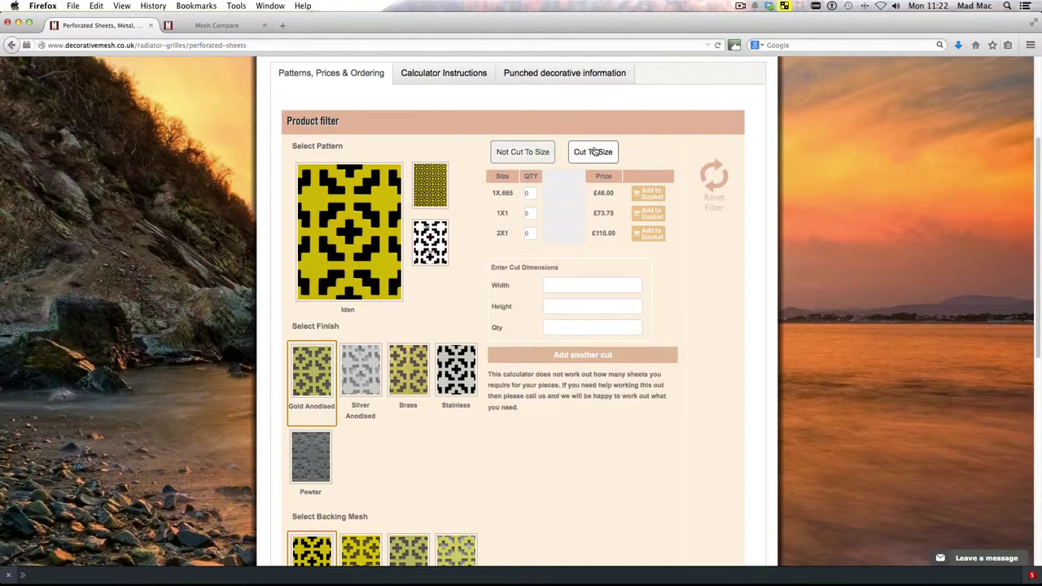
left_click(512, 154)
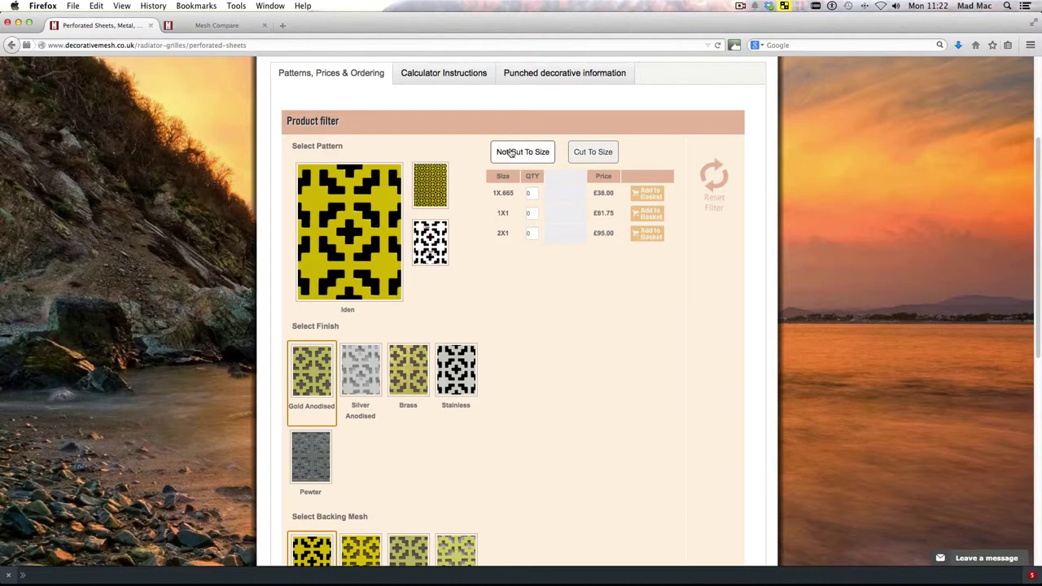
left_click(584, 155)
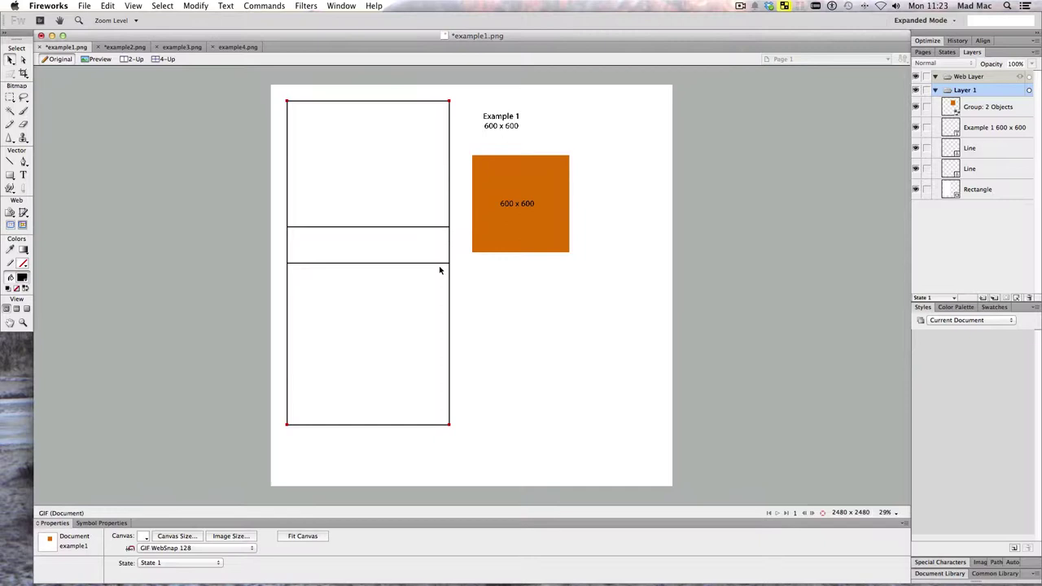
- Select and deselect the sheet outline rectangle in example1.png
left_click(274, 201)
left_click(449, 235)
left_click(363, 96)
left_click(449, 103)
- Drag the orange 600 x 600 group into the sheet rectangle's top-left corner
left_click_drag(531, 231, 358, 184)
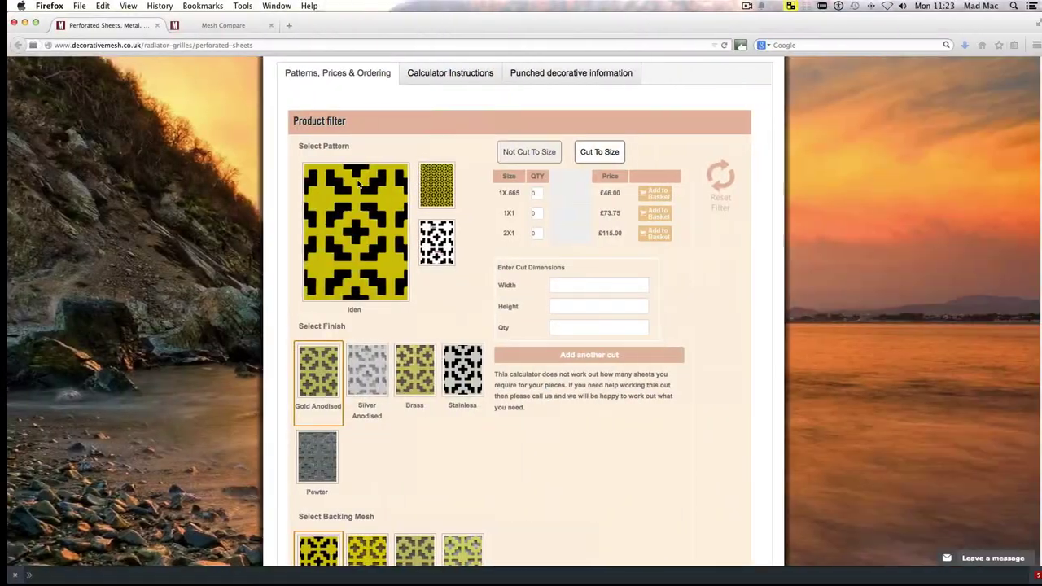
- Add one 1X.665 Iden sheet cut to 600 x 600 to the basket, totalling £64.80
left_click(531, 192)
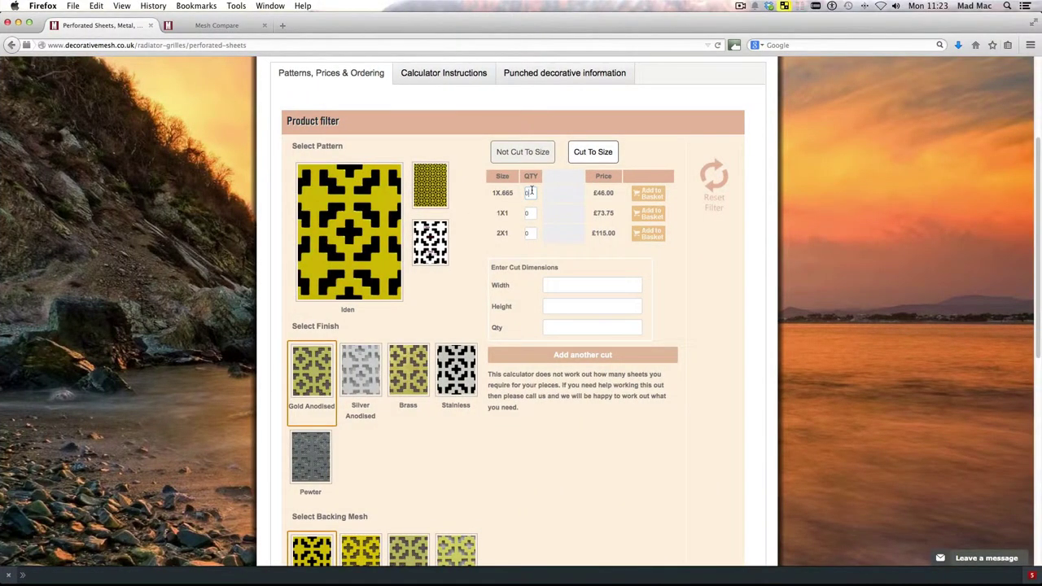
type("1")
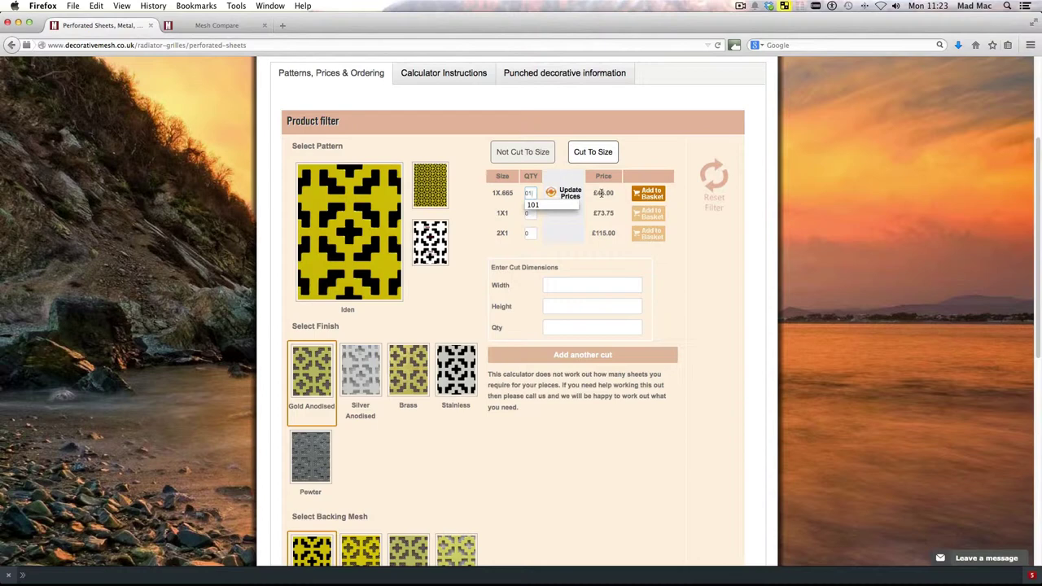
left_click(584, 289)
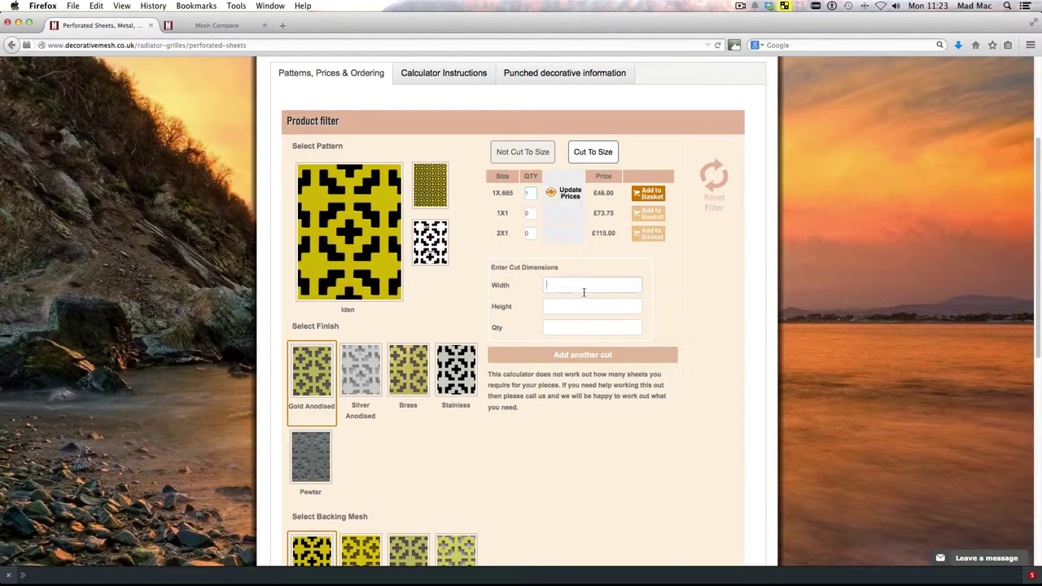
type("60")
type("0")
key("Tab")
type("600")
left_click(652, 194)
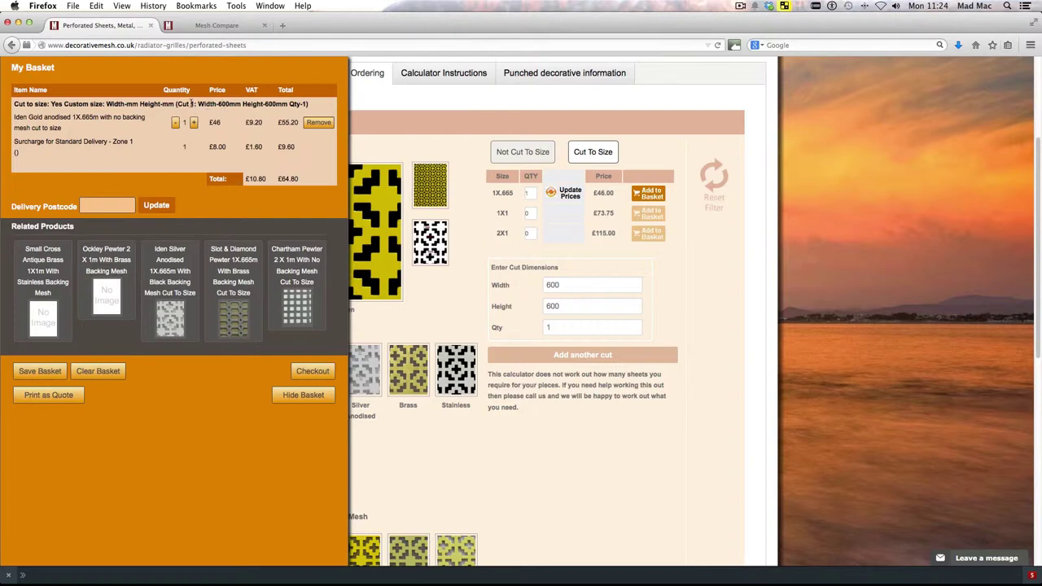
- Clear the £64.80 basket, reset the filter to Iden, and return to the Fireworks desktop
left_click(98, 371)
left_click(709, 185)
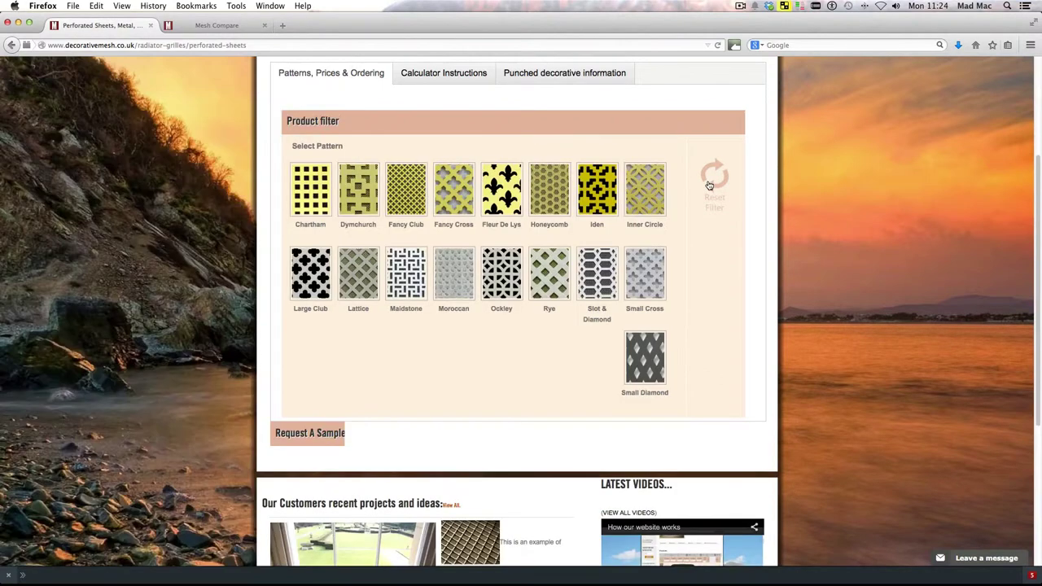
left_click(599, 194)
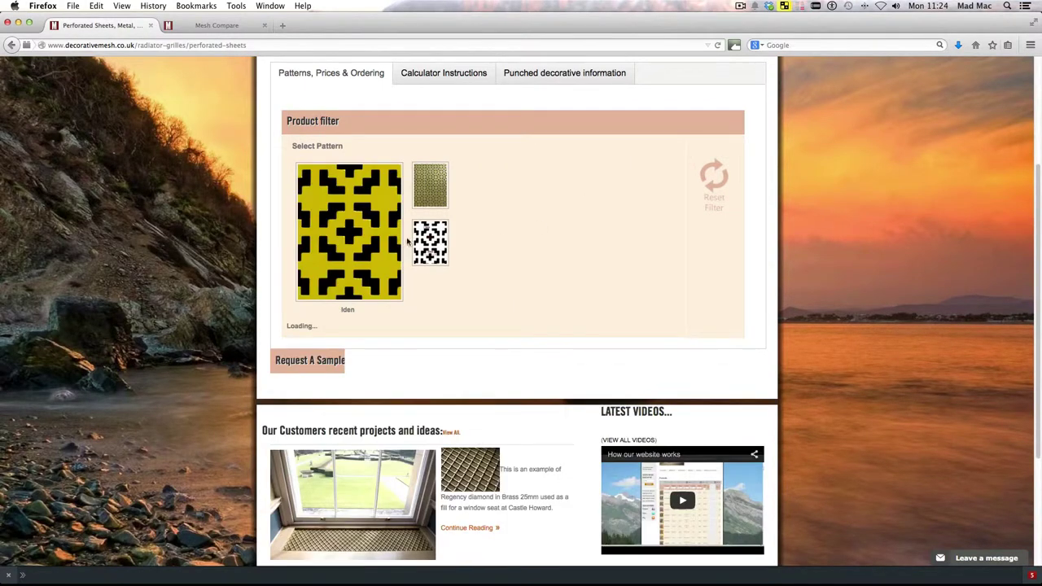
key("ctrl+Right")
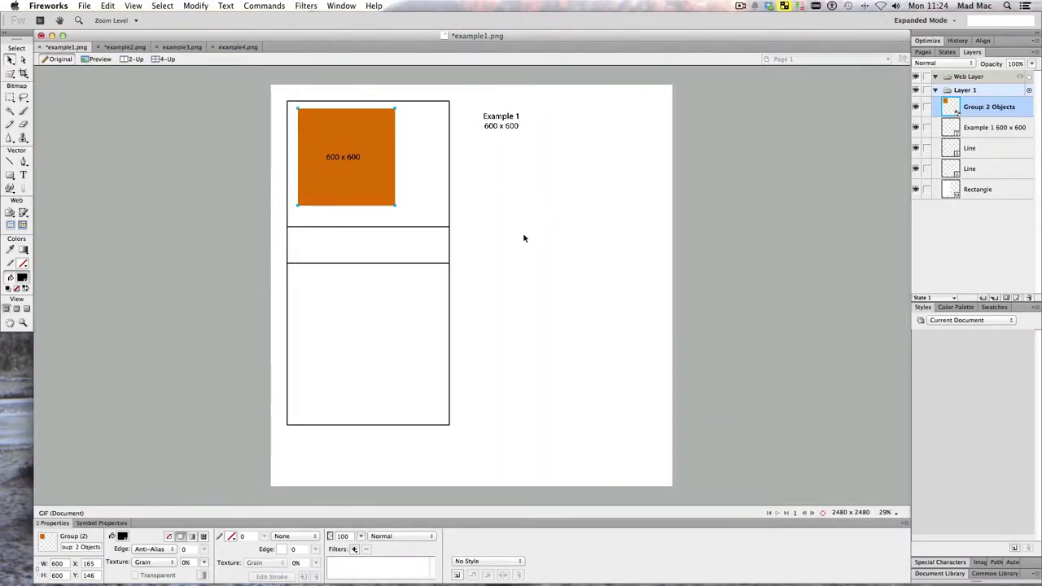
- In Example 2, place the 1050 x 600 piece flush in the sheet outline's top-left corner
left_click(125, 47)
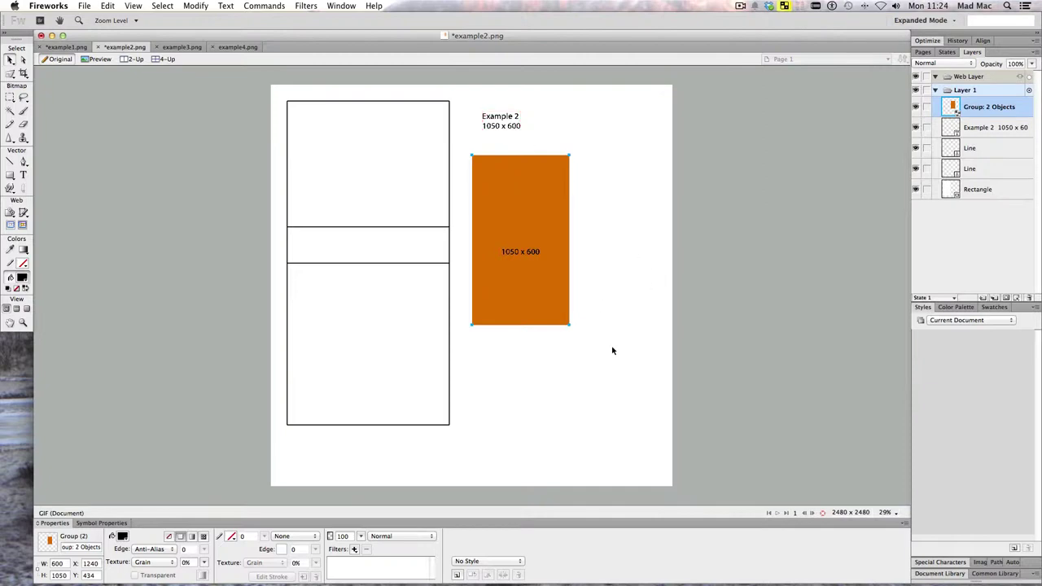
left_click_drag(616, 344, 465, 134)
left_click_drag(544, 218, 363, 166)
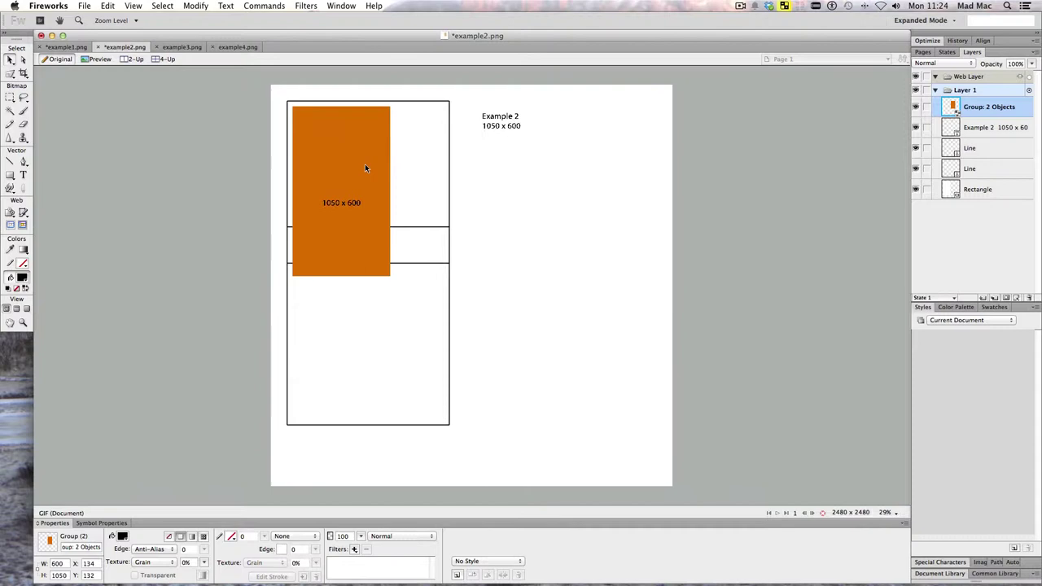
left_click_drag(363, 165, 364, 169)
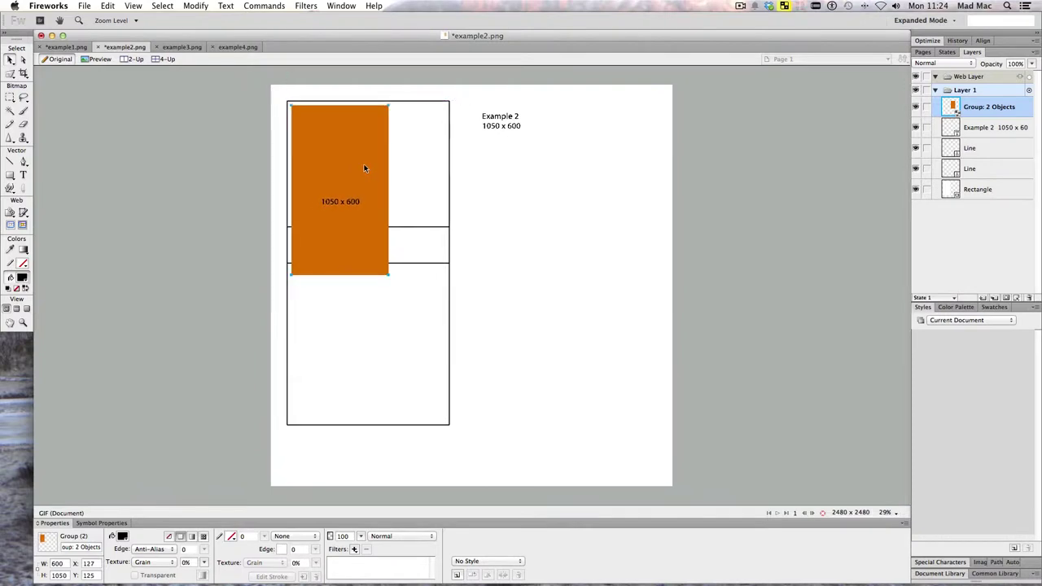
key("Left")
key("Left")
key("Left")
key("Left")
key("Left")
key("Left")
key("Up")
key("Up")
key("Up")
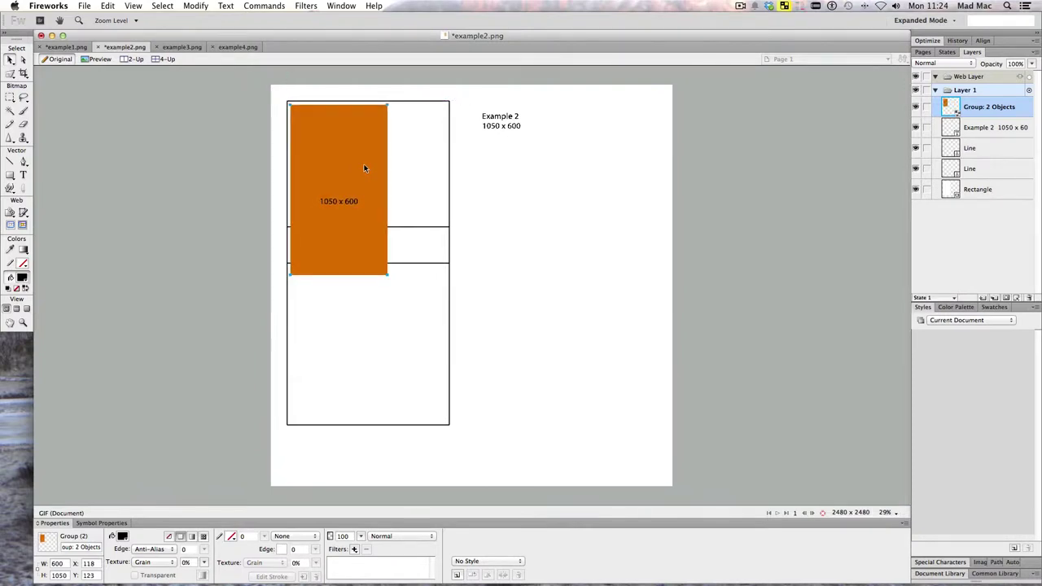
key("Up")
key("Up")
key("Up")
key("Up")
- In Example 3, move the 600 x 600 piece into the sheet outline's top-left corner
left_click(172, 47)
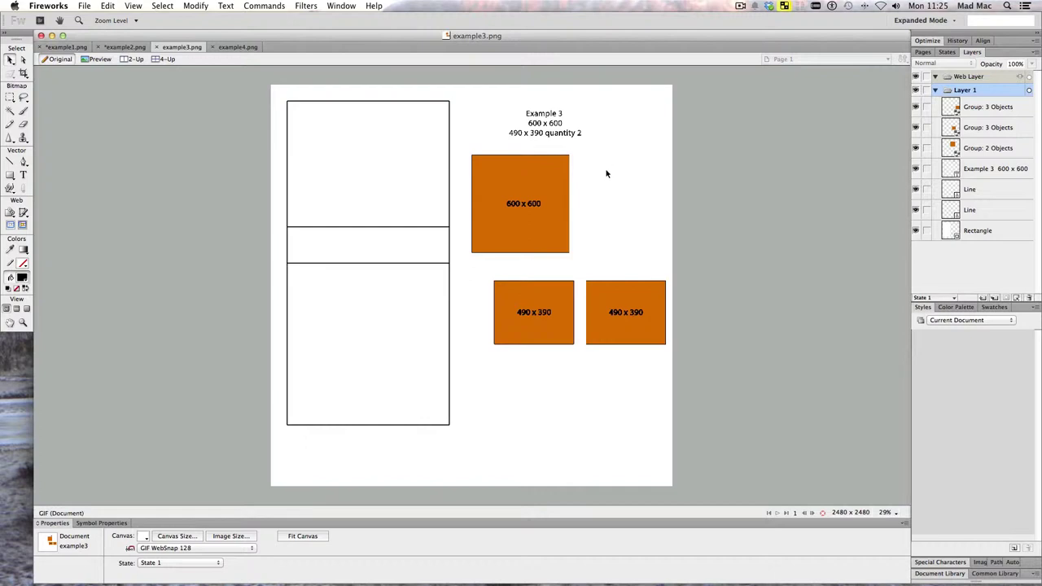
left_click(499, 244)
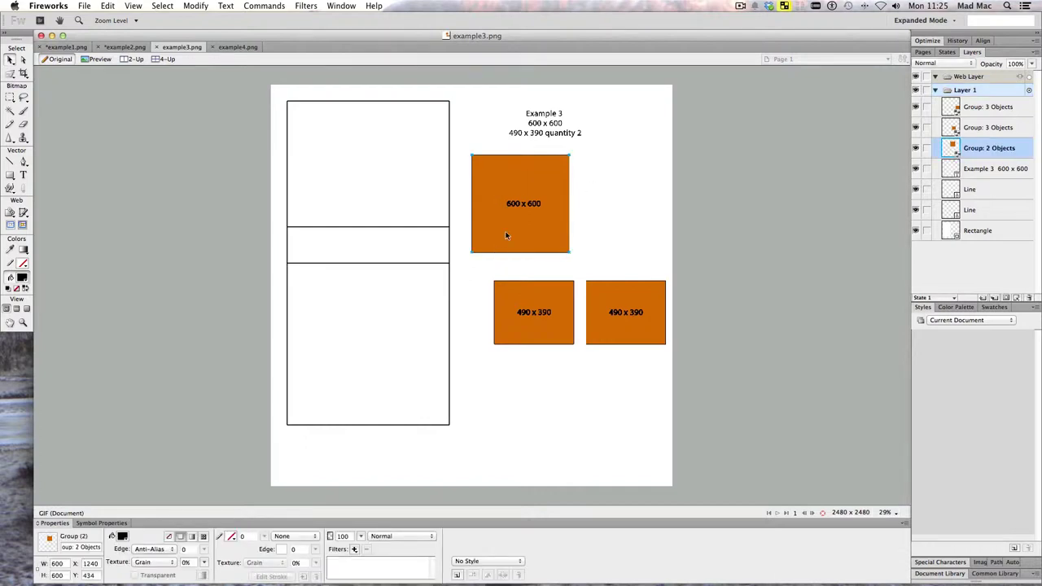
left_click_drag(506, 236, 321, 184)
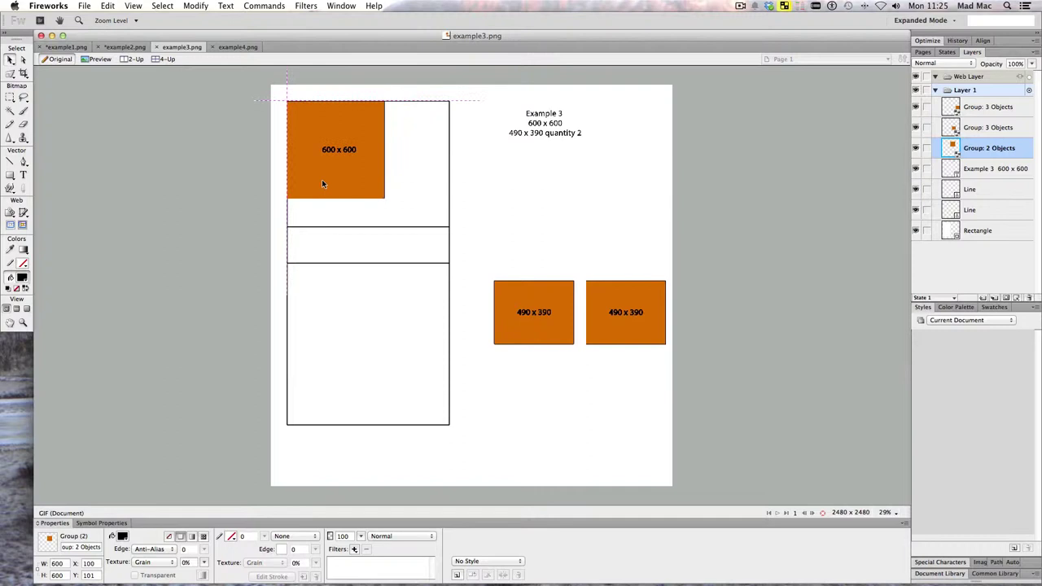
key("Right")
key("Right")
key("Down")
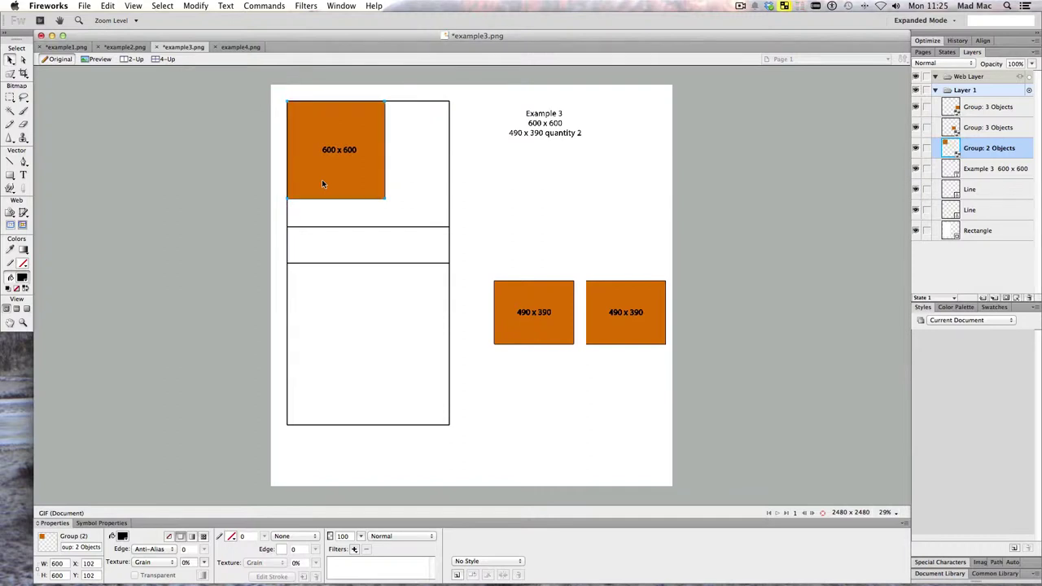
key("Down")
key("Down")
key("Right")
key("Right")
key("Right")
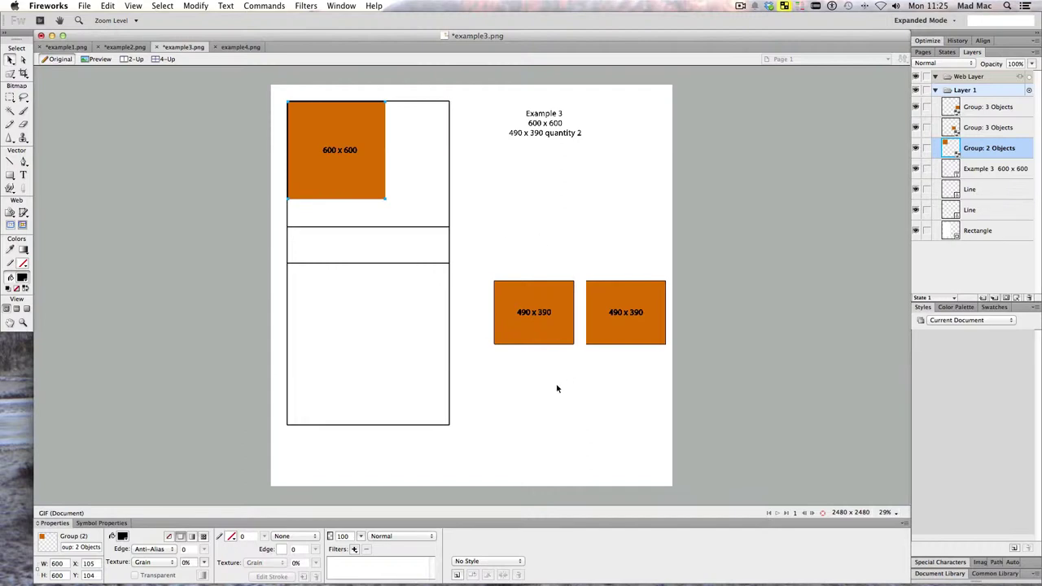
- Place the two 490 x 390 pieces under the square, flush with the sheet edge
mouse_move(551, 384)
left_mouse_down()
mouse_move(496, 279)
mouse_move(321, 219)
left_mouse_up()
left_click(525, 300)
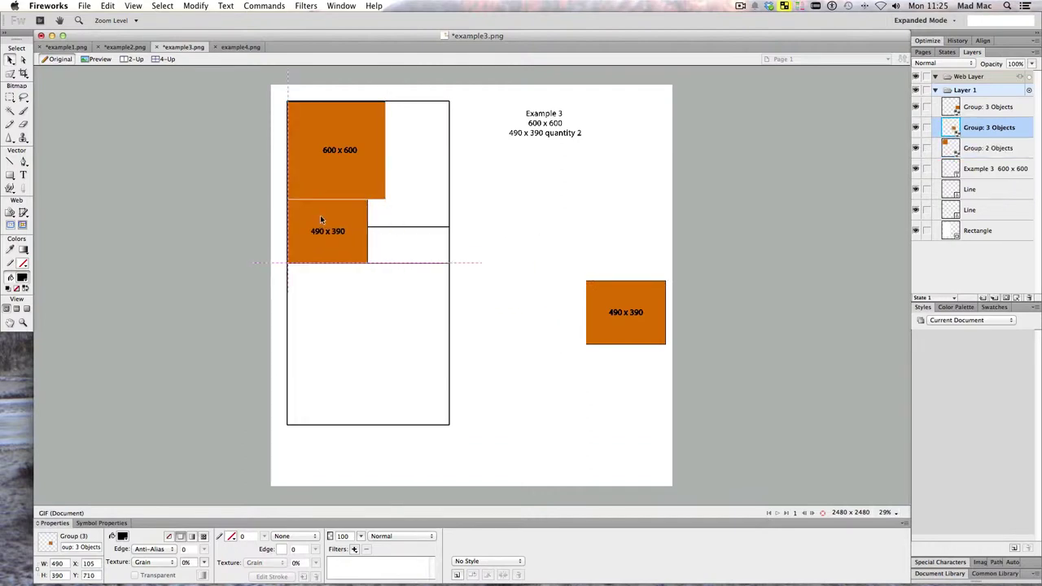
left_click_drag(631, 363, 592, 259)
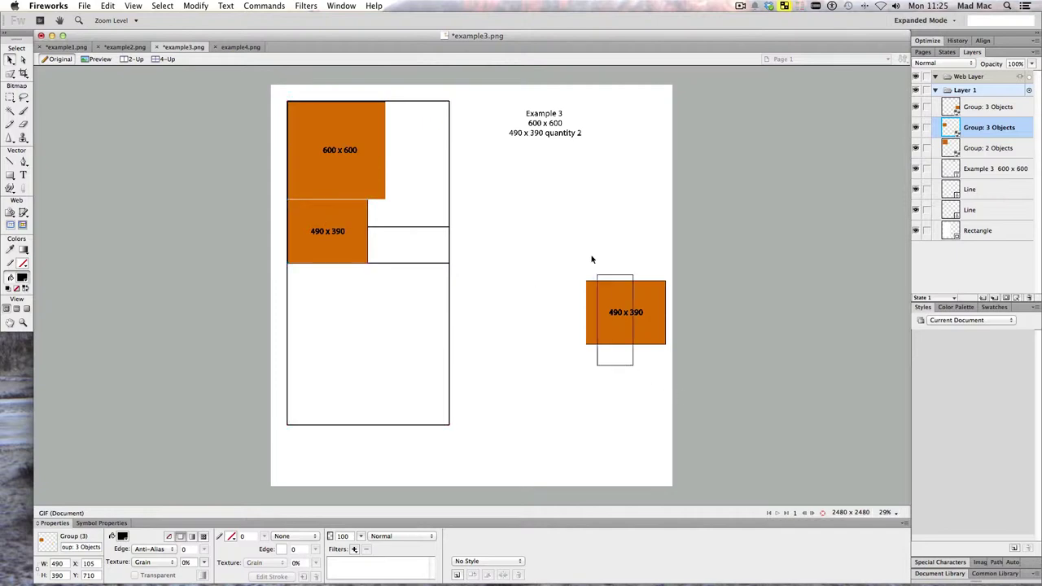
left_click_drag(611, 299, 393, 224)
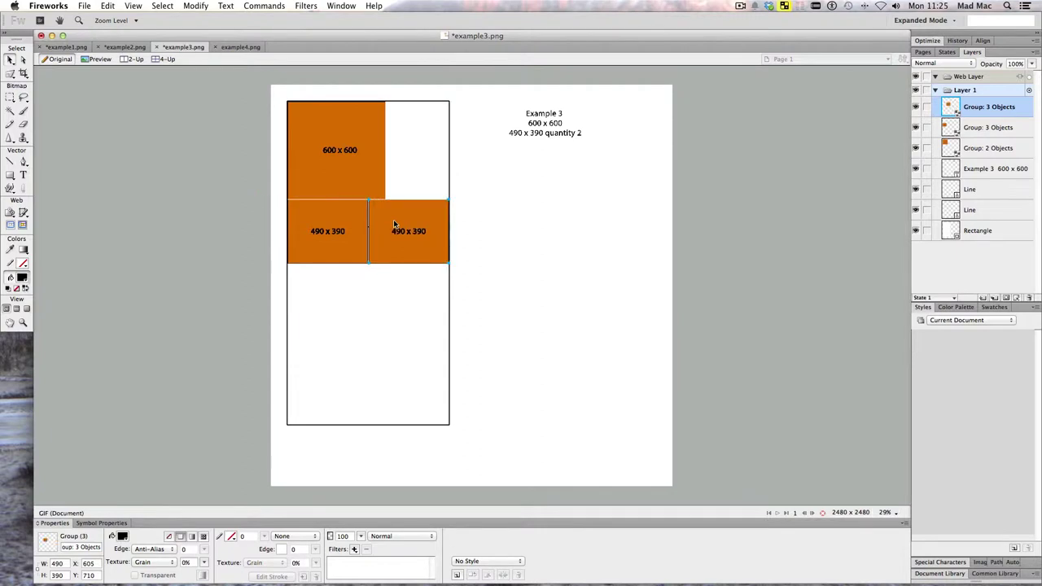
key("Left")
- Rotate the second 490 x 390 piece and realign the sheet outline behind the pieces
key("super+shift+9")
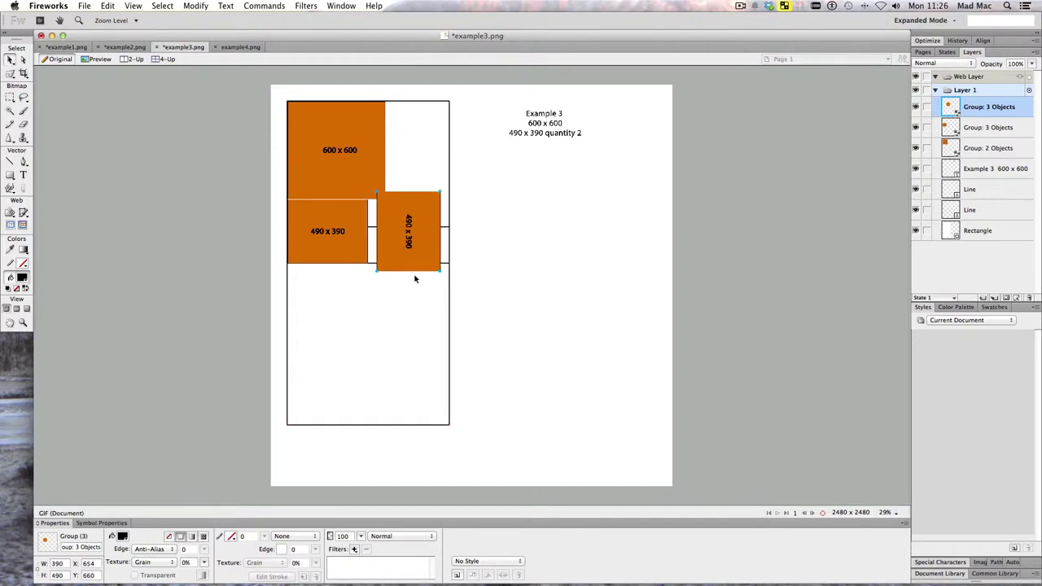
mouse_move(345, 263)
left_mouse_down()
mouse_move(362, 276)
mouse_move(369, 253)
left_mouse_up()
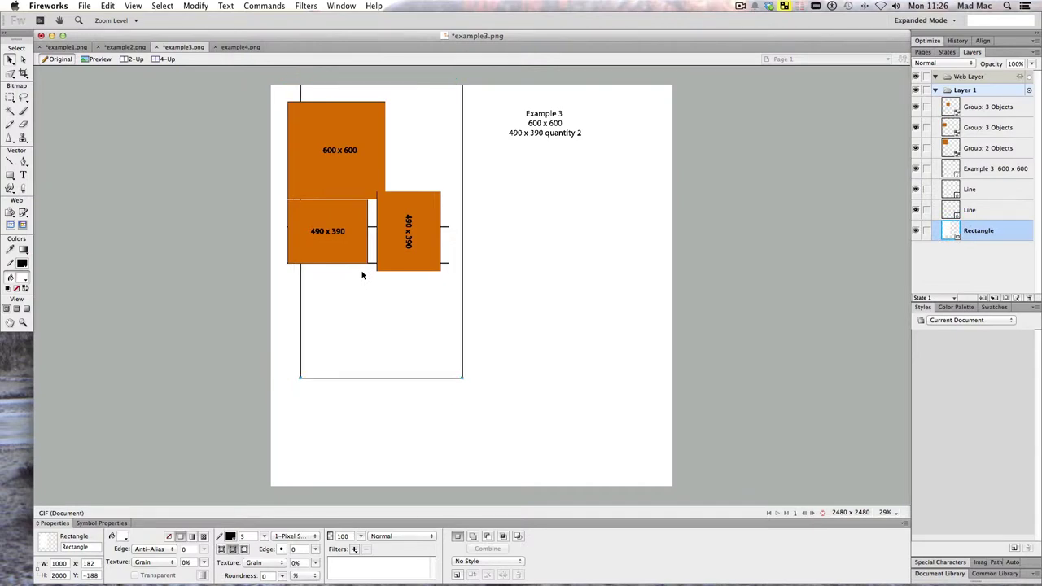
key("super+y")
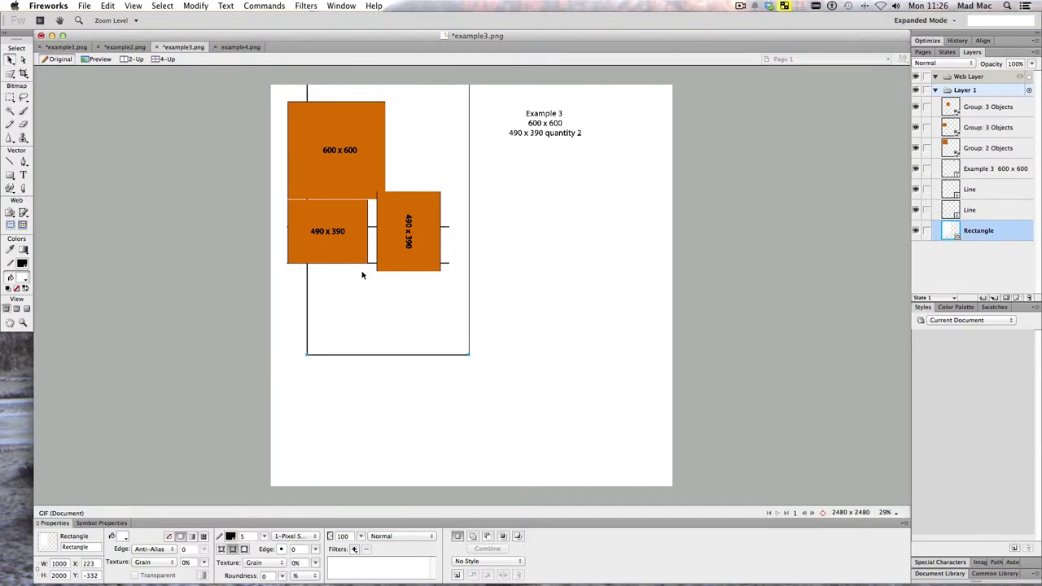
key("super+z")
key("super+z")
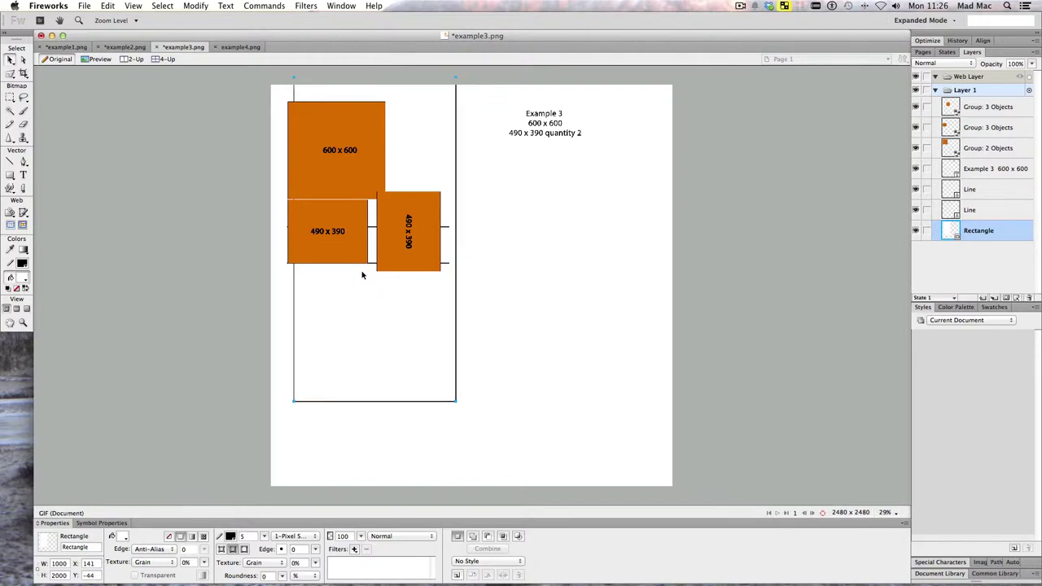
key("super+z")
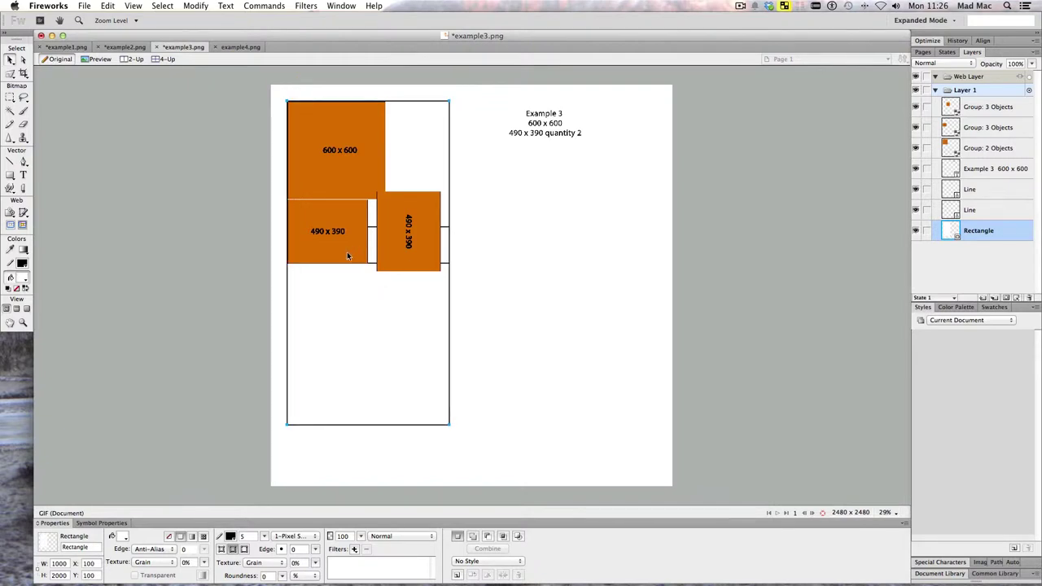
- Turn the second 490 x 390 piece a quarter turn and set it under the 600 x 600 square
left_click(347, 256)
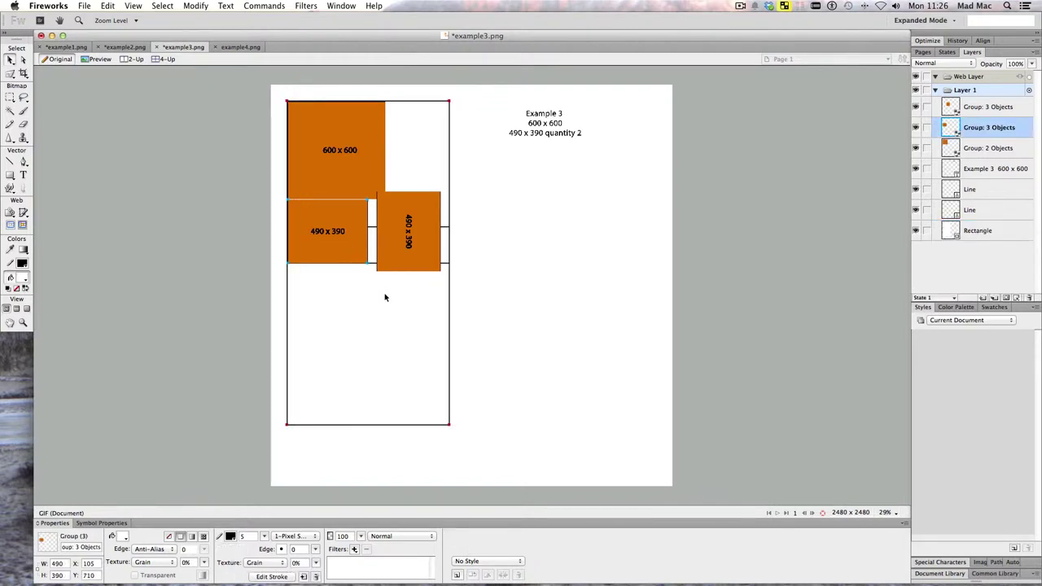
key("super+shift+9")
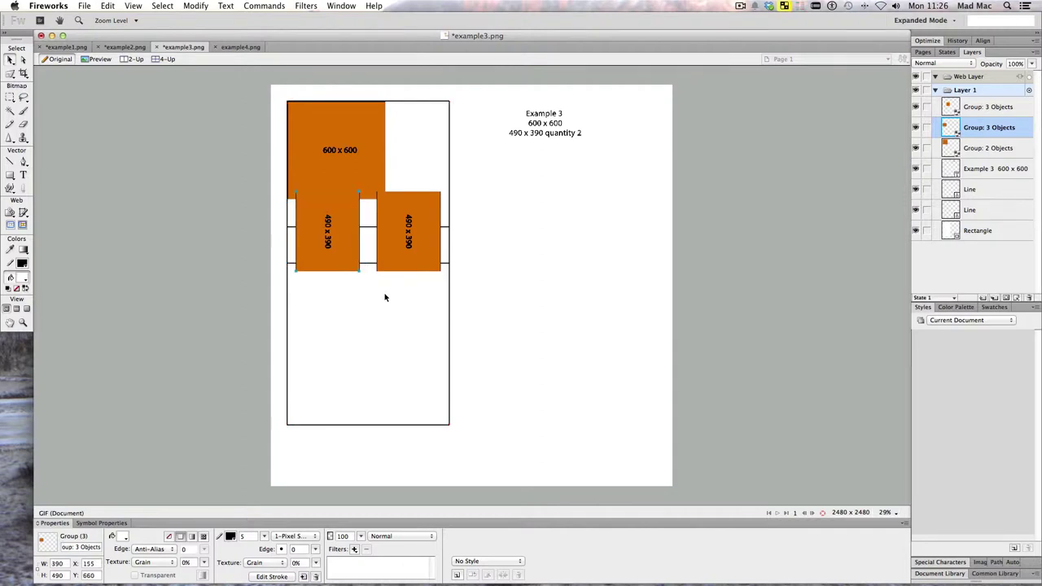
mouse_move(355, 219)
left_mouse_down()
mouse_move(347, 233)
mouse_move(381, 230)
left_mouse_up()
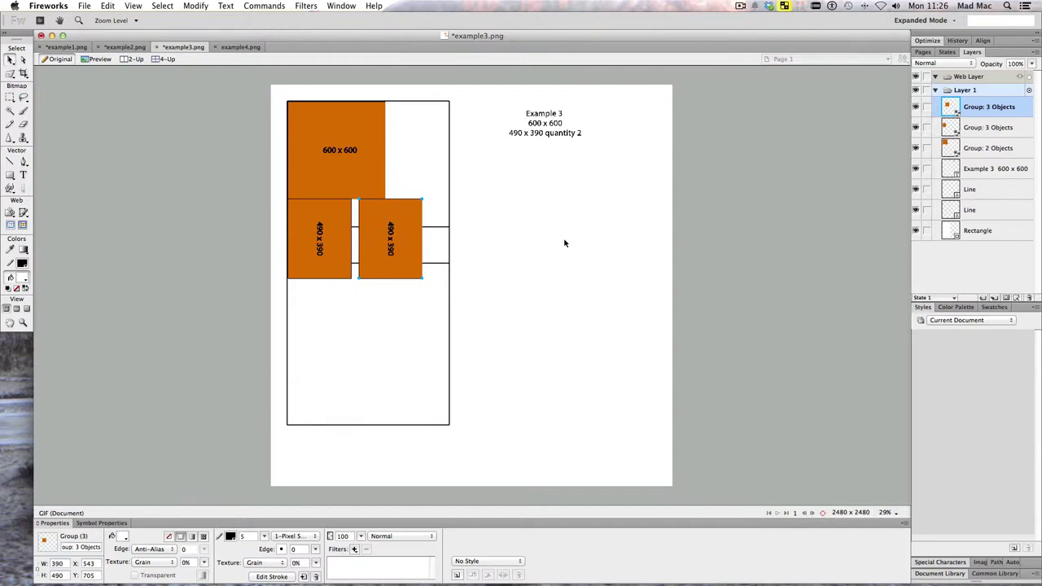
- In Example 4, stack three 600 x 600 squares down the sheet outline
left_click(237, 47)
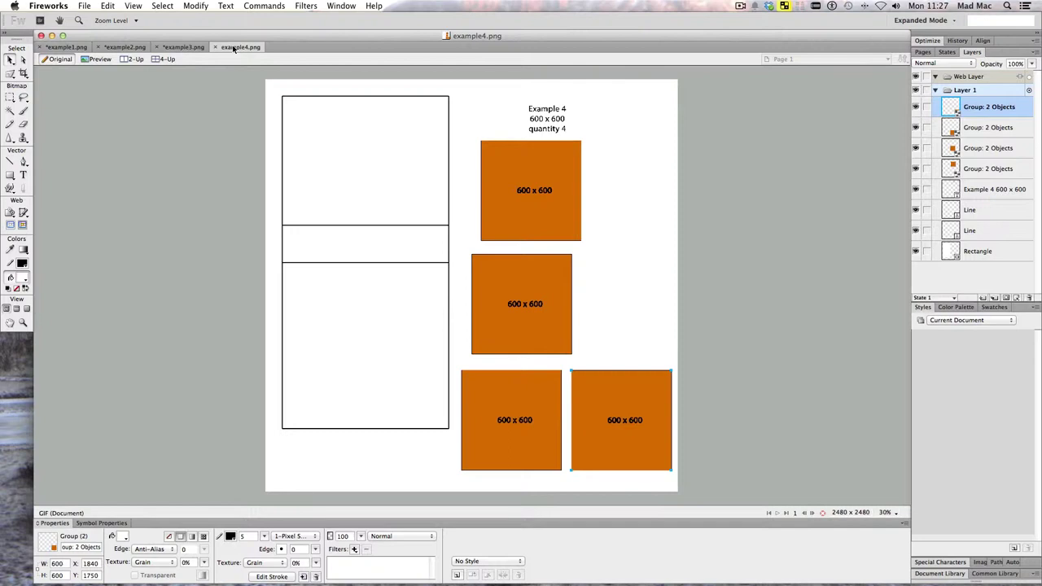
left_click(533, 207)
left_click_drag(514, 212, 321, 168)
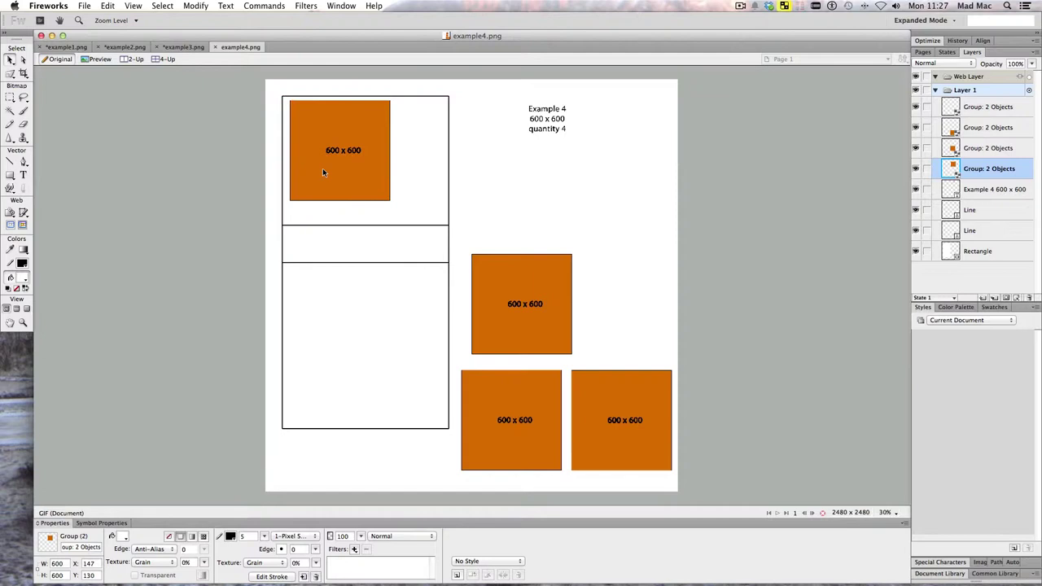
key("Down")
key("Down")
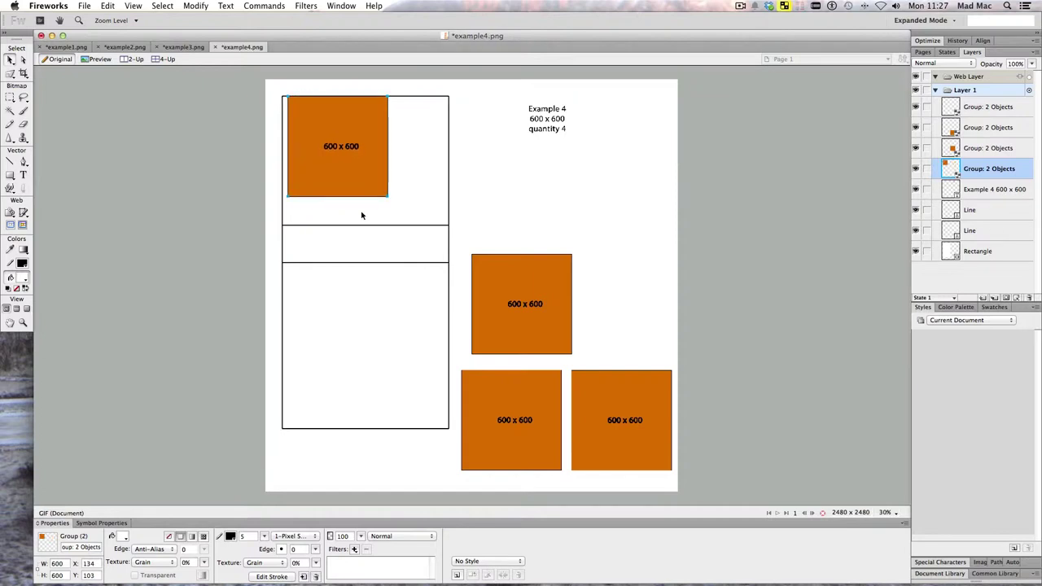
key("Down")
key("Down")
key("Down")
key("Down")
key("Down")
key("Down")
left_click_drag(526, 298, 436, 206)
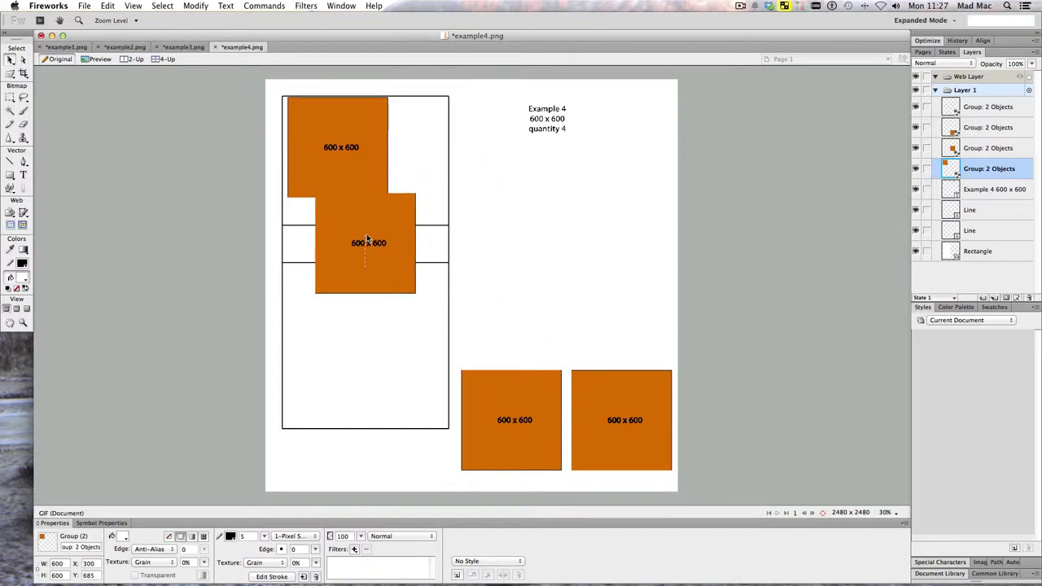
left_click_drag(436, 206, 336, 294)
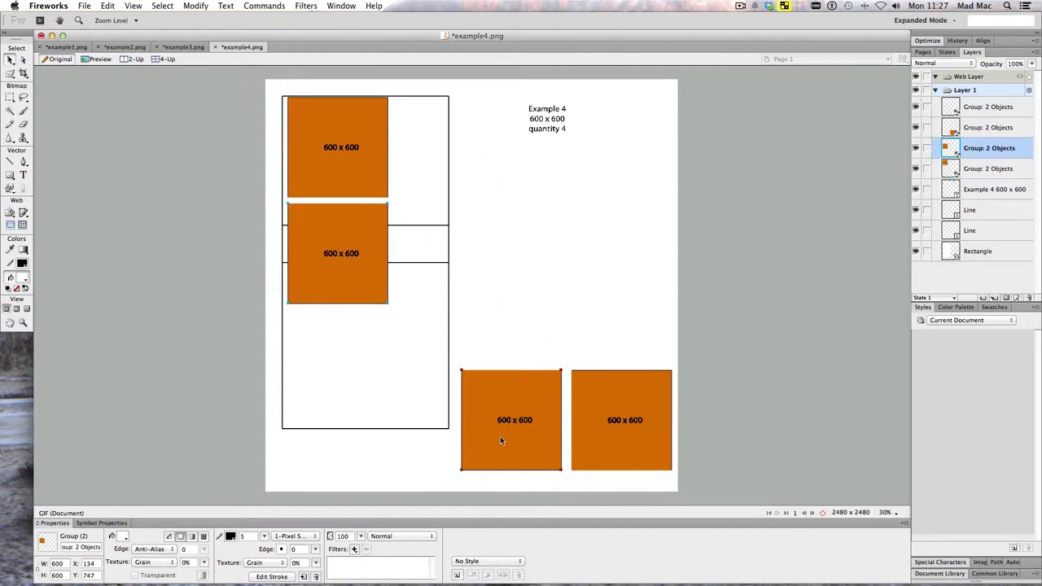
left_click_drag(500, 435, 329, 383)
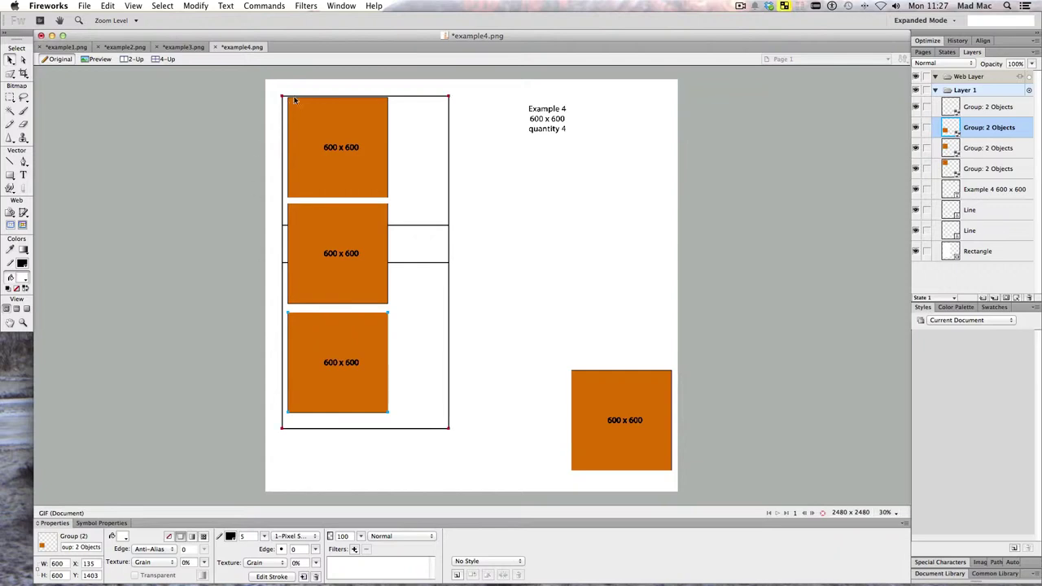
- Keep a single 600 x 600 square at the sheet's top, then return to the browser product page
left_click_drag(344, 293, 576, 265)
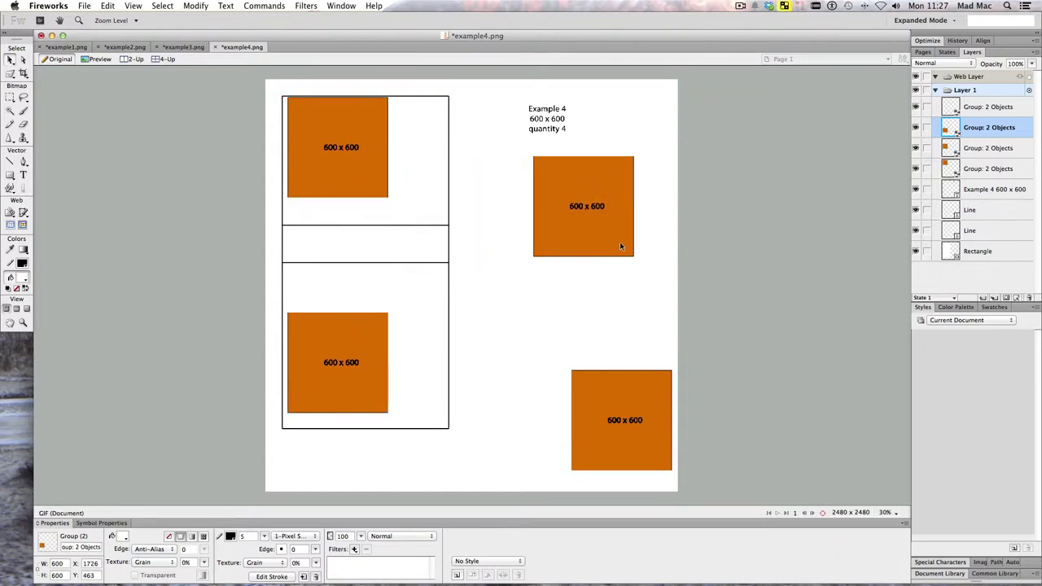
mouse_move(352, 337)
left_mouse_down()
mouse_move(617, 254)
mouse_move(596, 241)
left_mouse_up()
left_click_drag(365, 145, 588, 234)
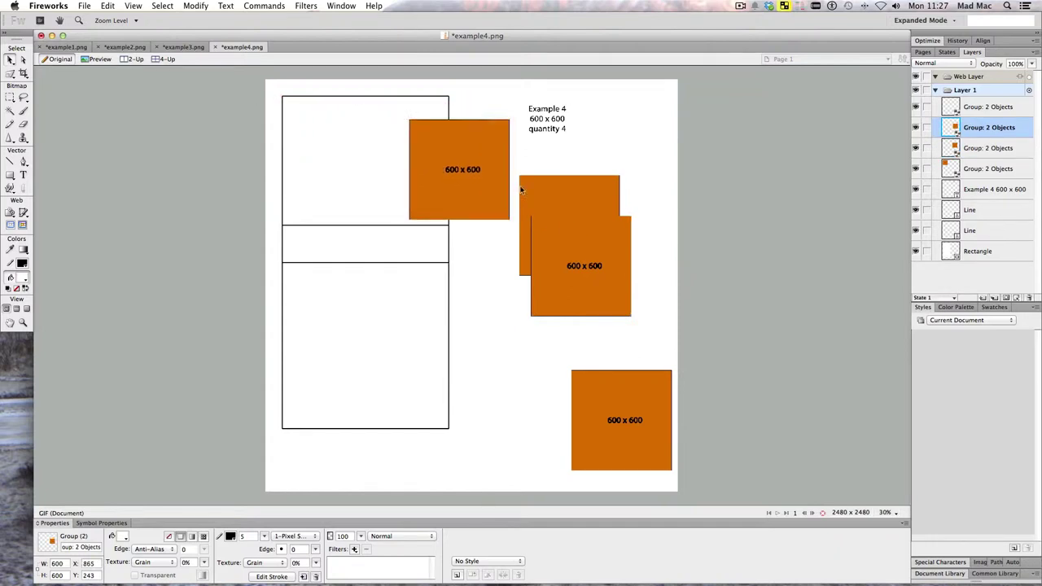
left_click_drag(611, 390, 333, 130)
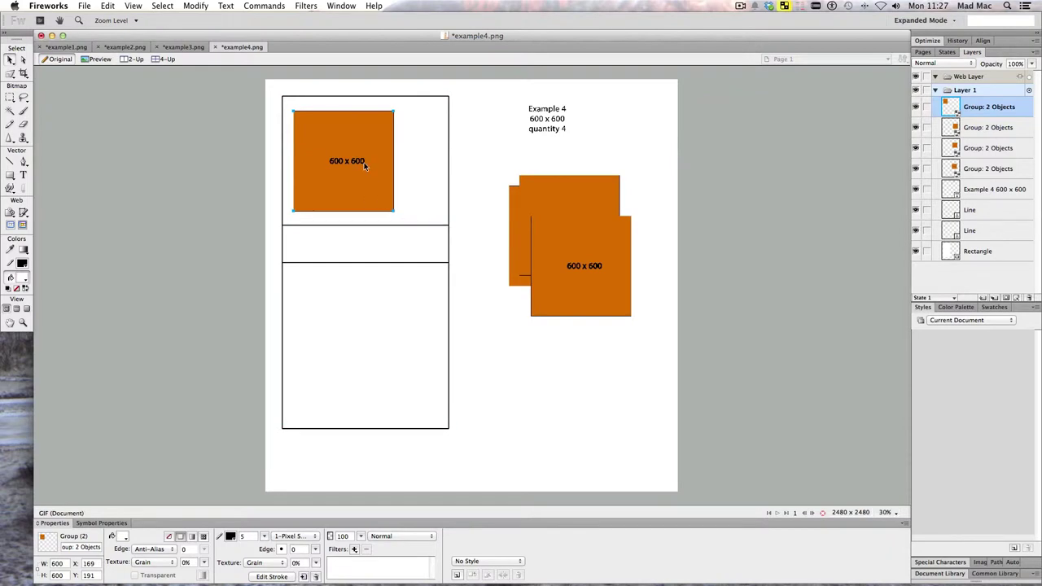
key("ctrl+Right")
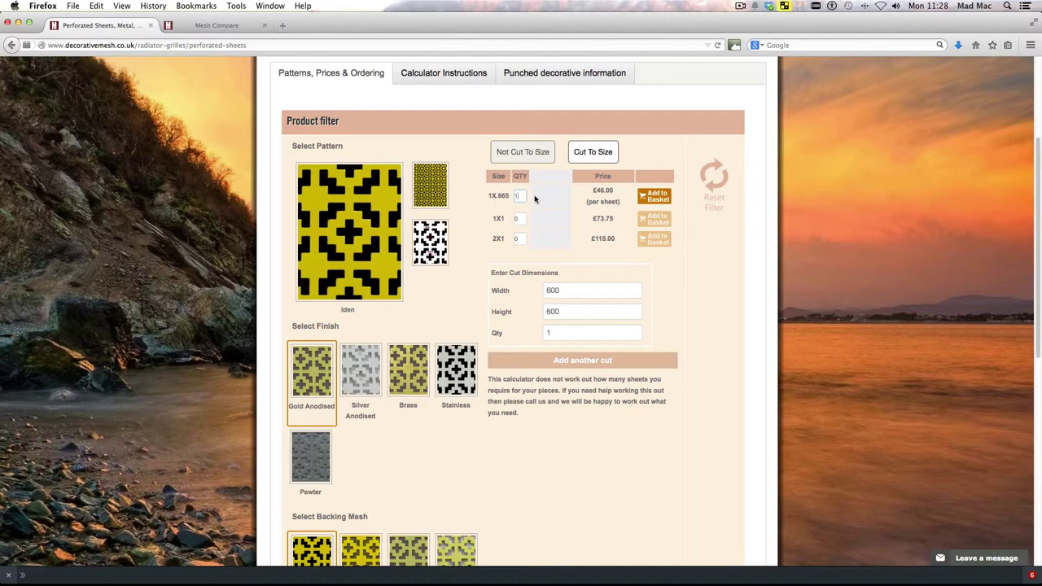
- Set the 2X1 sheet quantity to 1 and the 600 x 600 cut quantity to 4
left_click(515, 239)
type("1")
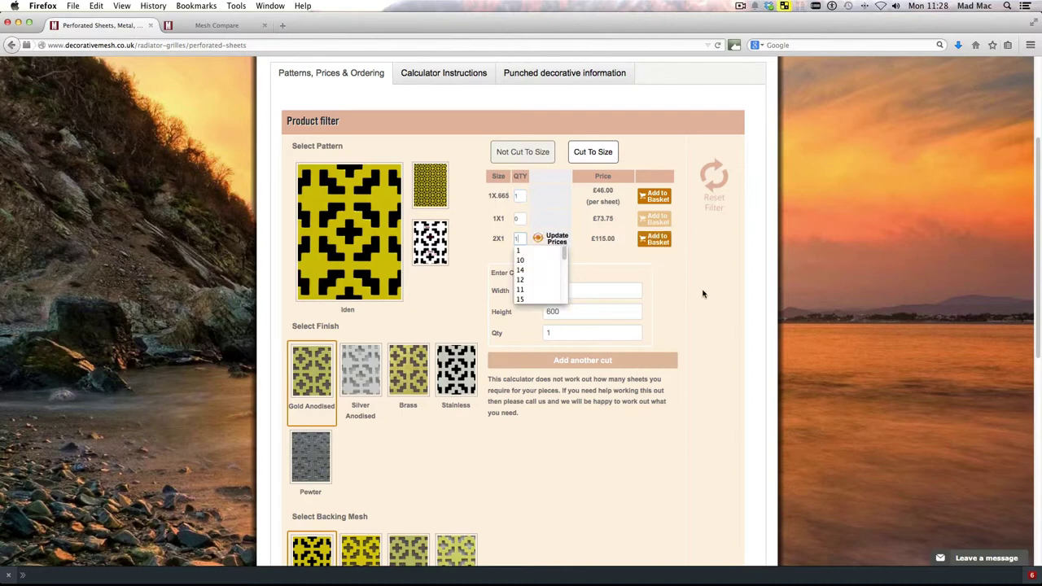
key("Down")
key("Return")
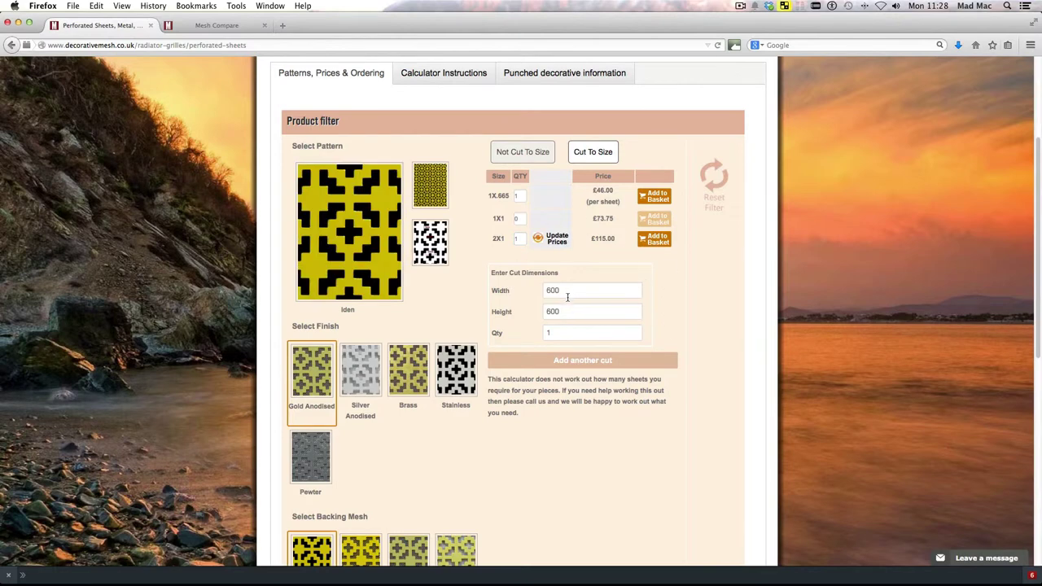
double_click(551, 333)
type("4")
- Set three 600 x 600 cuts plus a second 600 x 600 cut of 1, and add the 2X1 sheet to the basket
left_click(573, 362)
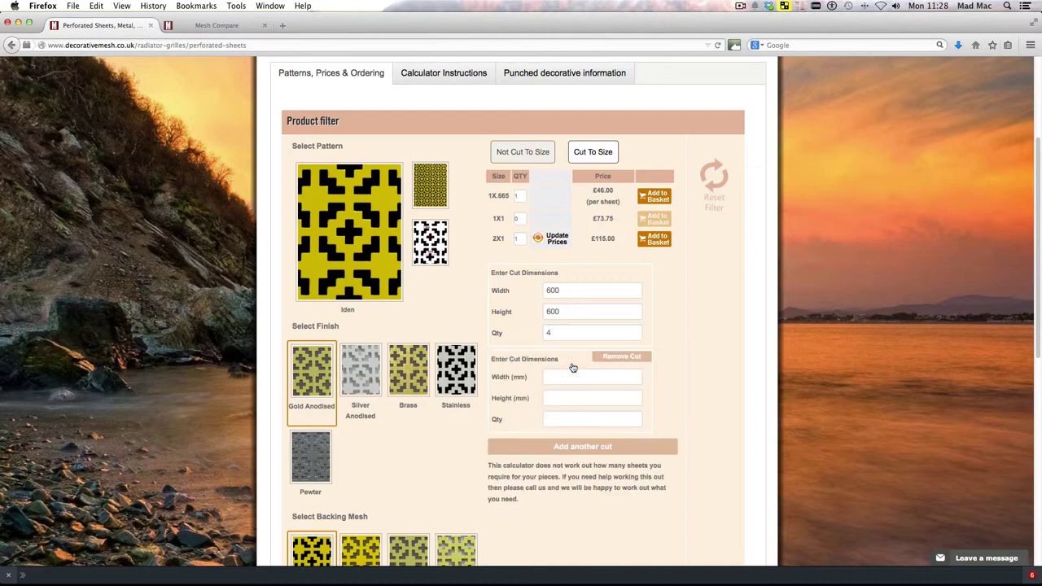
double_click(558, 336)
type("3")
left_click(553, 380)
type("600")
left_click(586, 398)
type("600")
left_click(606, 416)
type("1")
mouse_move(654, 219)
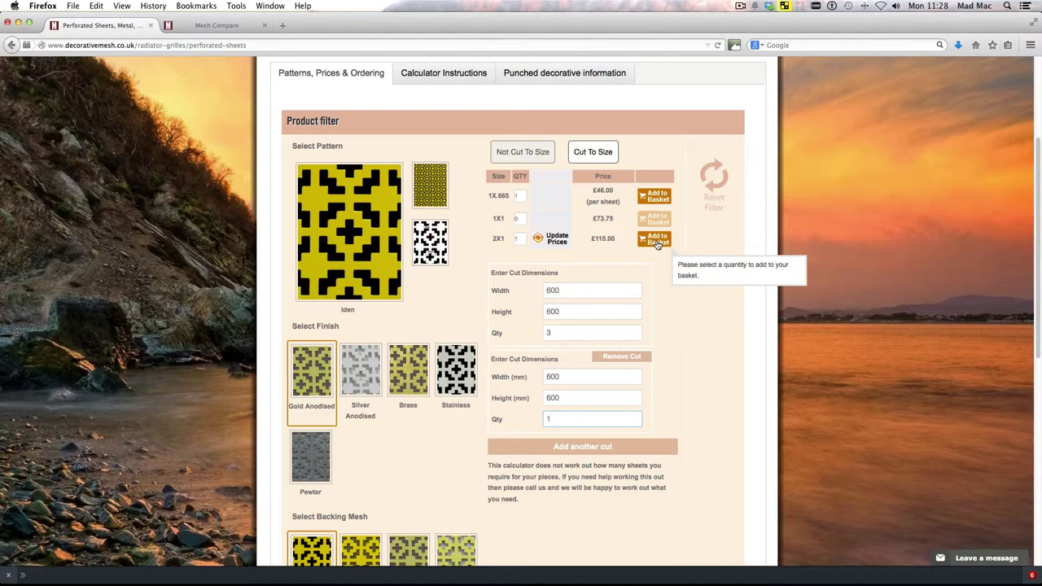
left_click(657, 241)
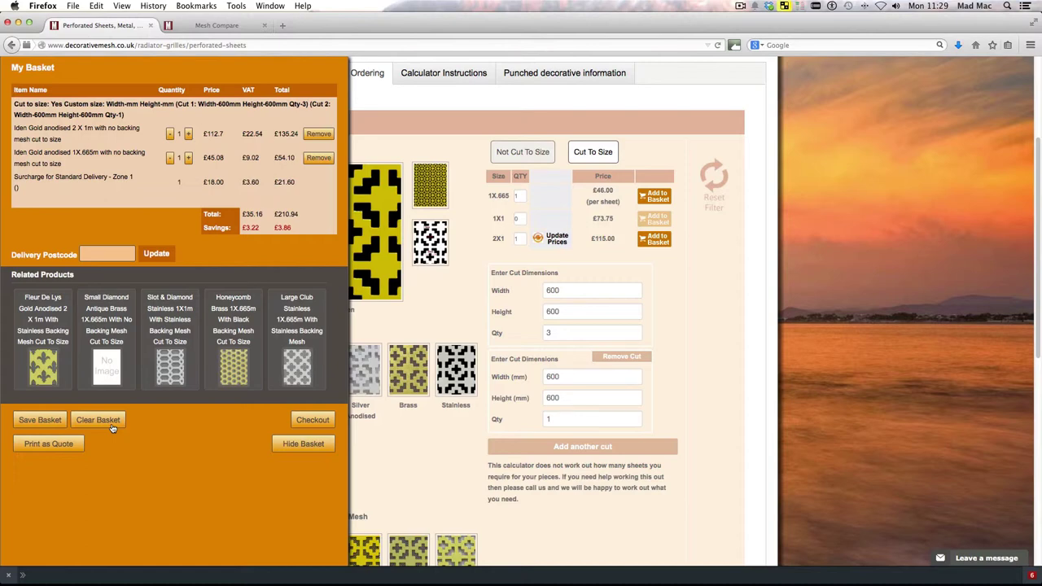
- Use Clear Basket in the My Basket panel to remove all items
left_click(113, 426)
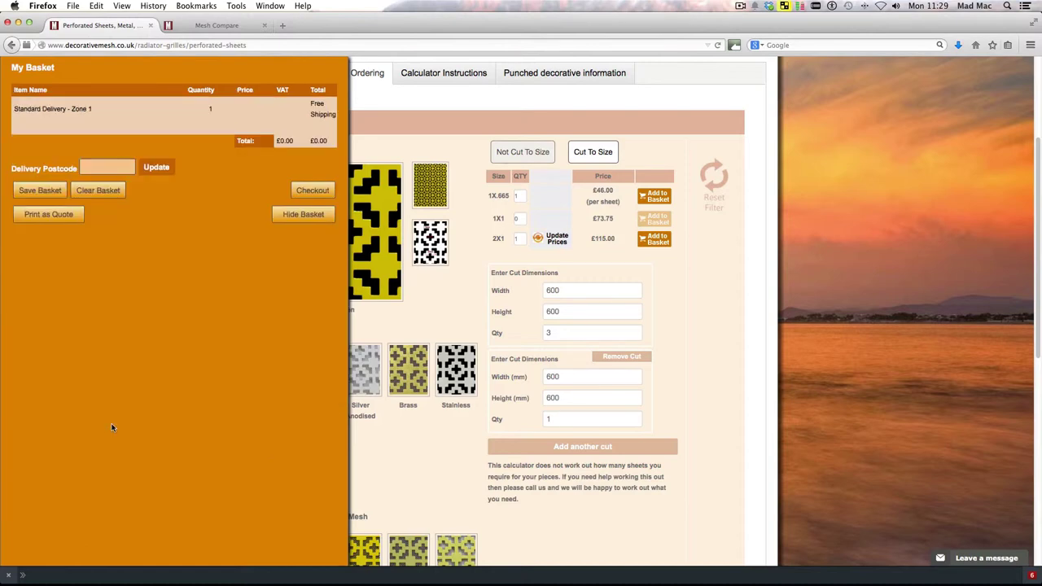
- Hide the basket and choose the Pewter finish with Brass backing mesh for Iden
left_click(307, 216)
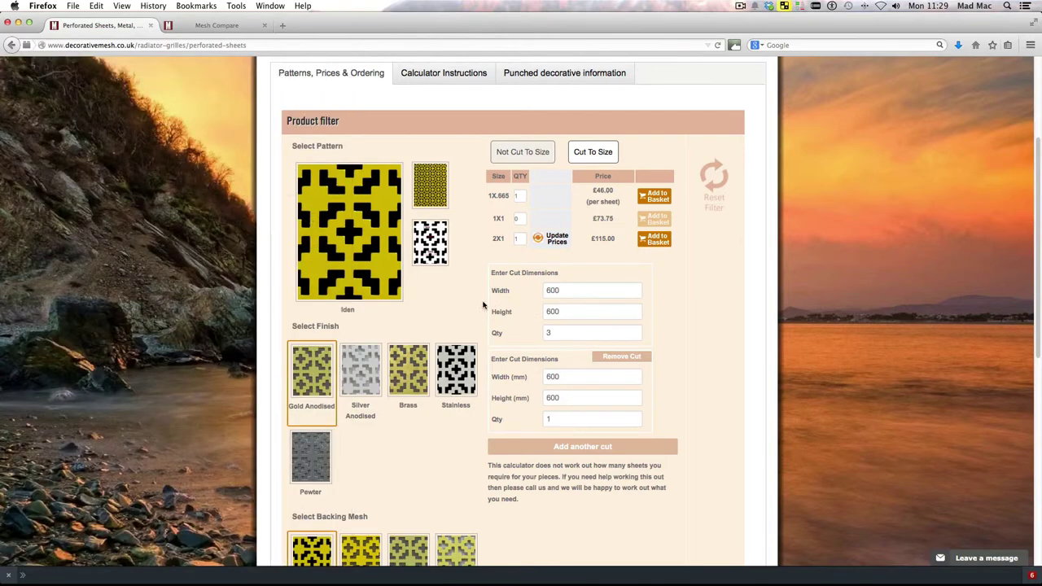
scroll(465, 318, "down", 2)
left_click(362, 301)
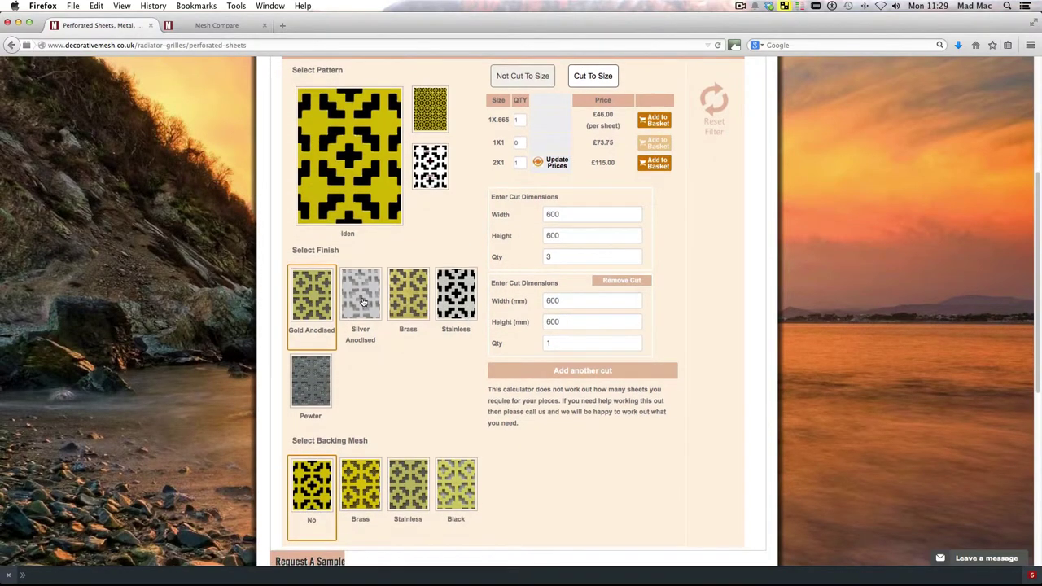
left_click(307, 402)
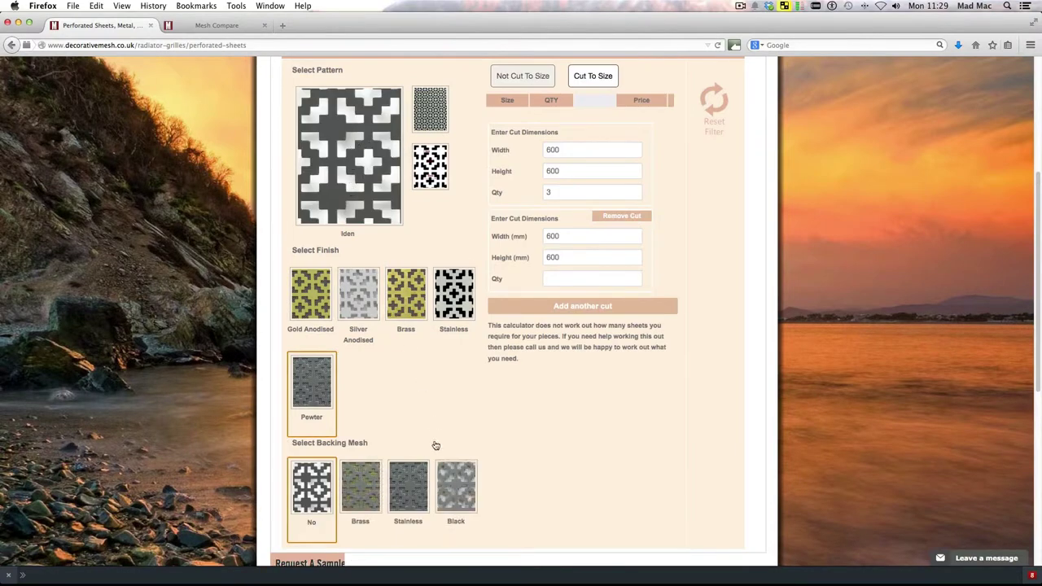
left_click(358, 496)
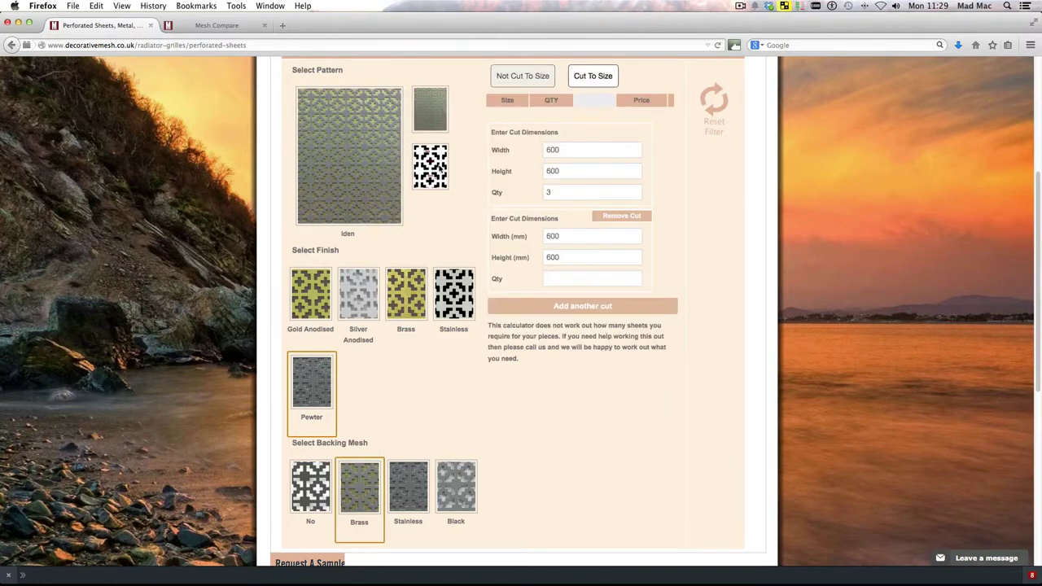
scroll(469, 152, "up", 5)
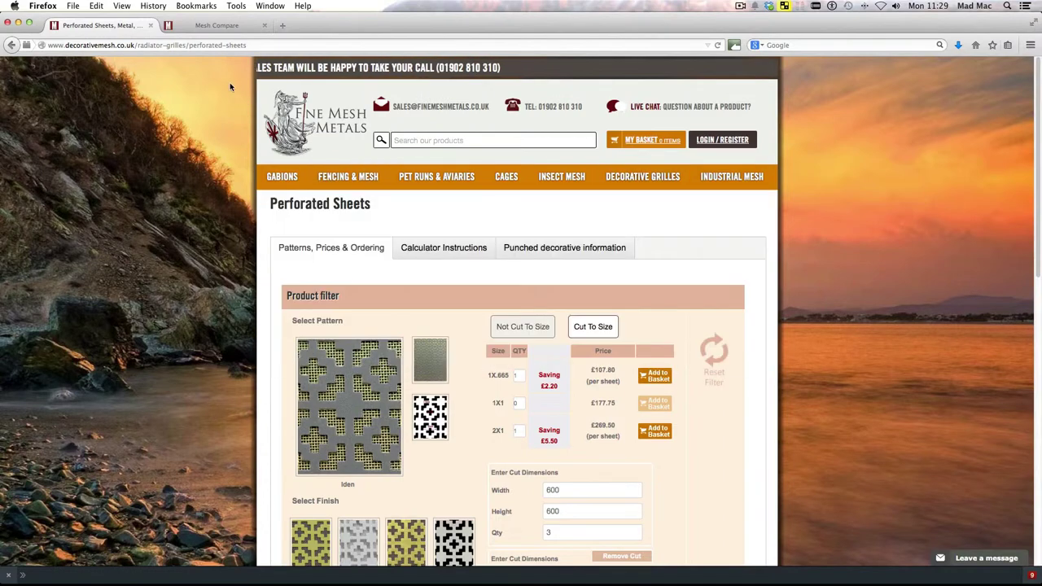
- Switch to the Mesh Compare tab showing Chartham Silver Anodised versus Iden Gold Anodised with Brass backing
left_click(224, 29)
scroll(667, 501, "up", 1)
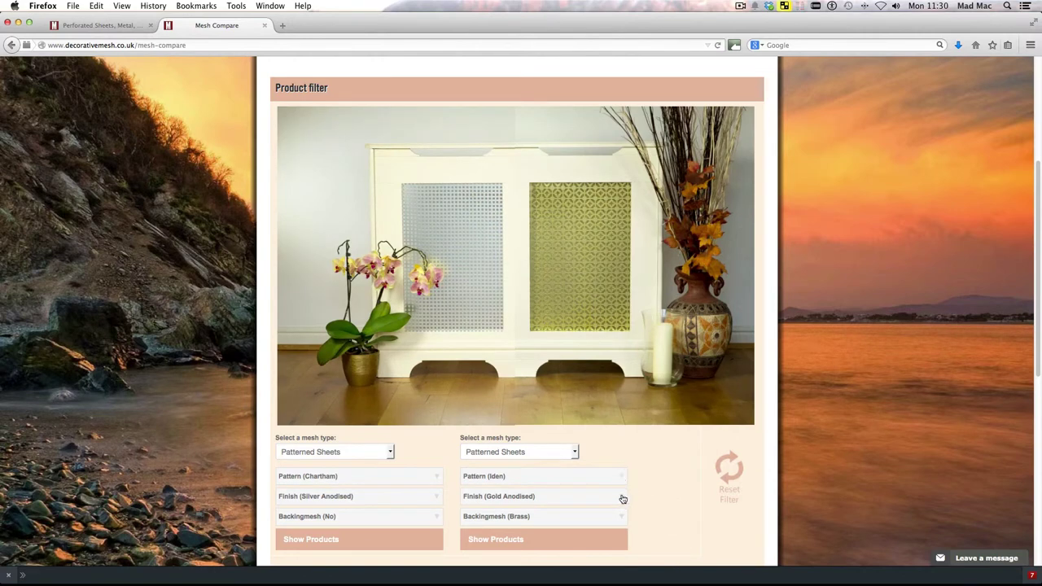
- Change the right-hand Iden finish to Silver Anodised, then back to Gold Anodised
left_click(623, 499)
scroll(664, 498, "down", 1)
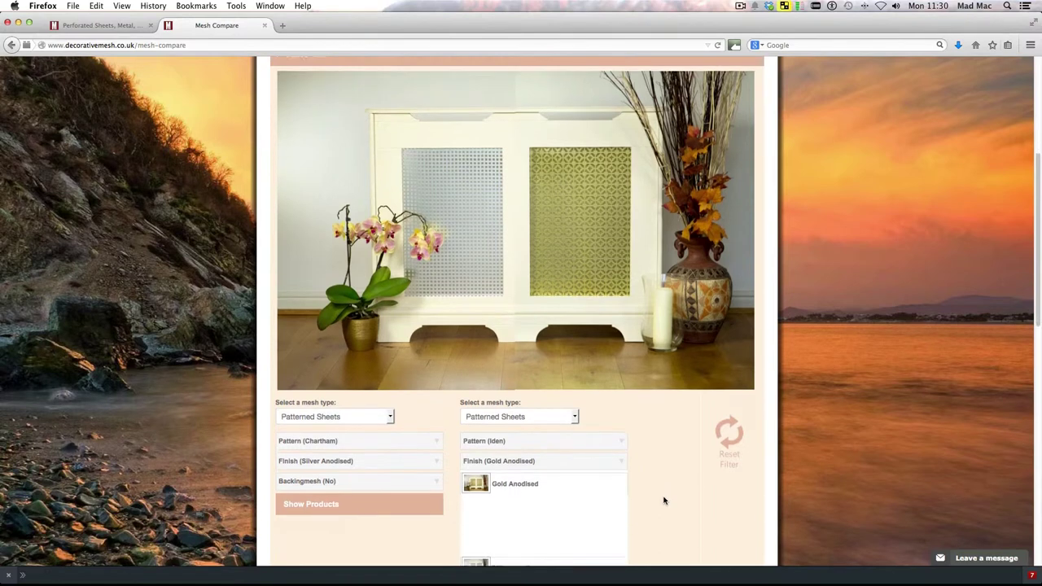
scroll(663, 501, "down", 3)
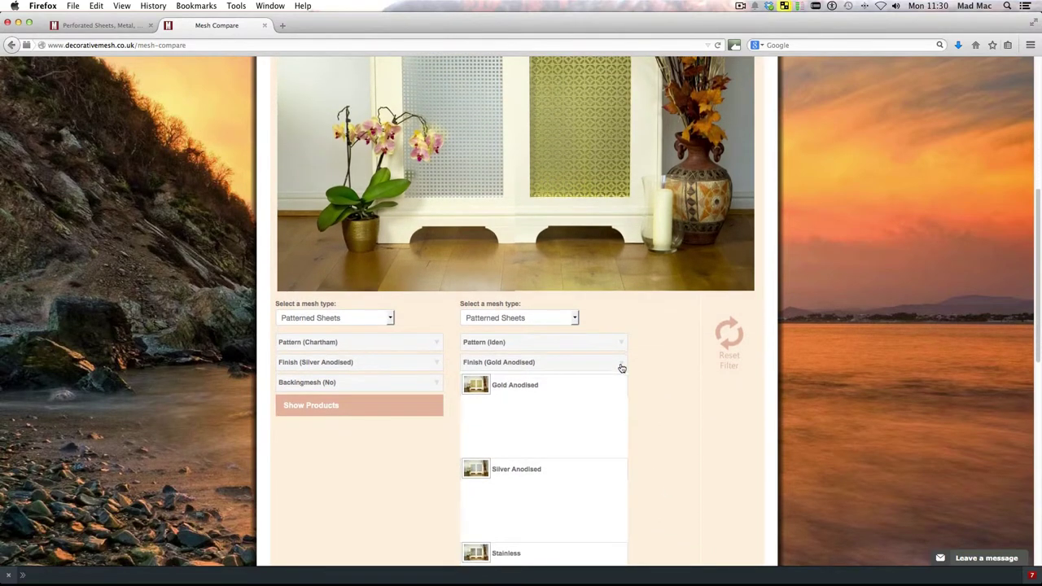
scroll(668, 444, "down", 1)
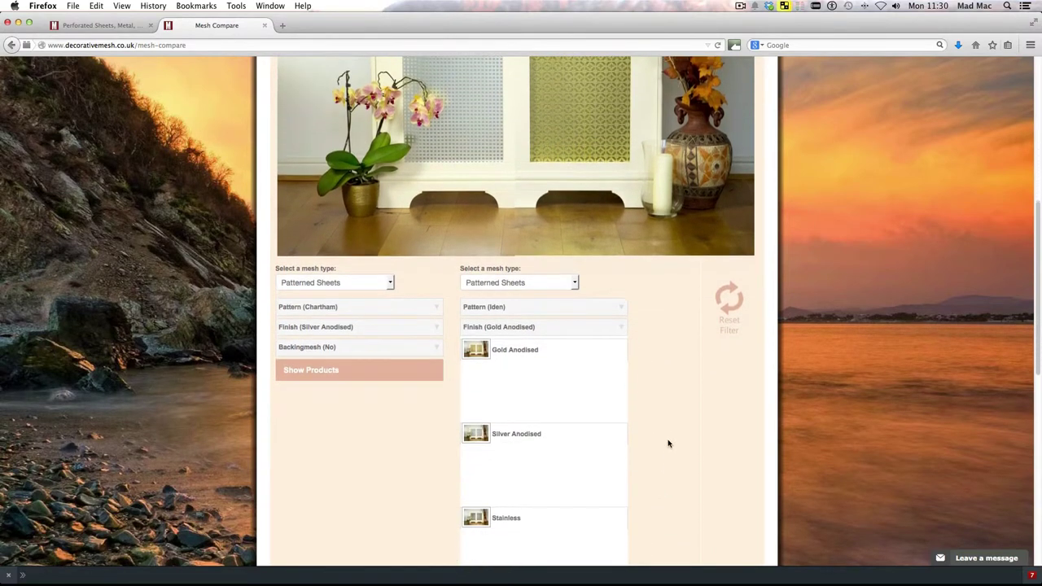
left_click(512, 433)
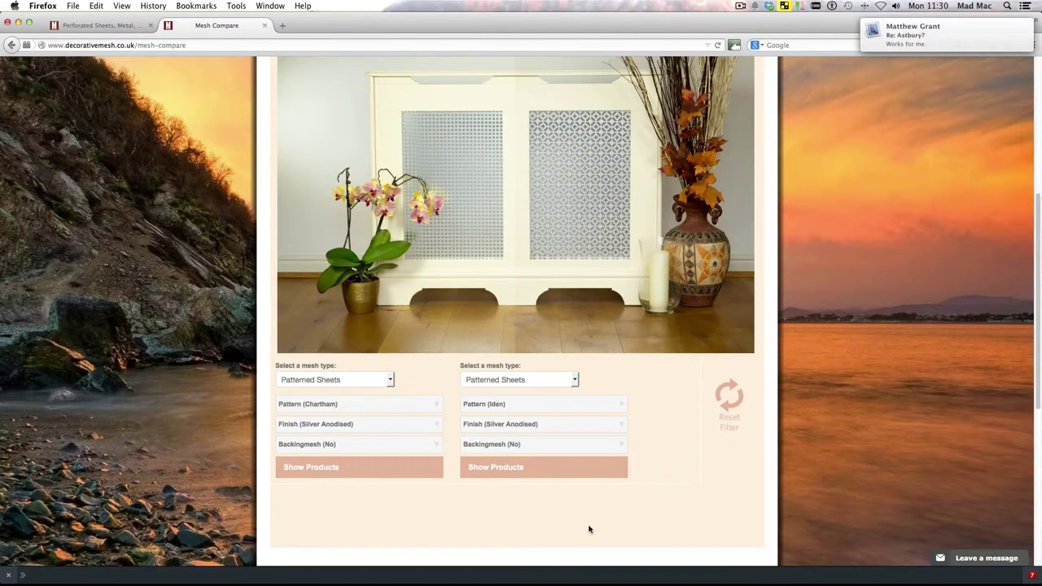
left_click(596, 430)
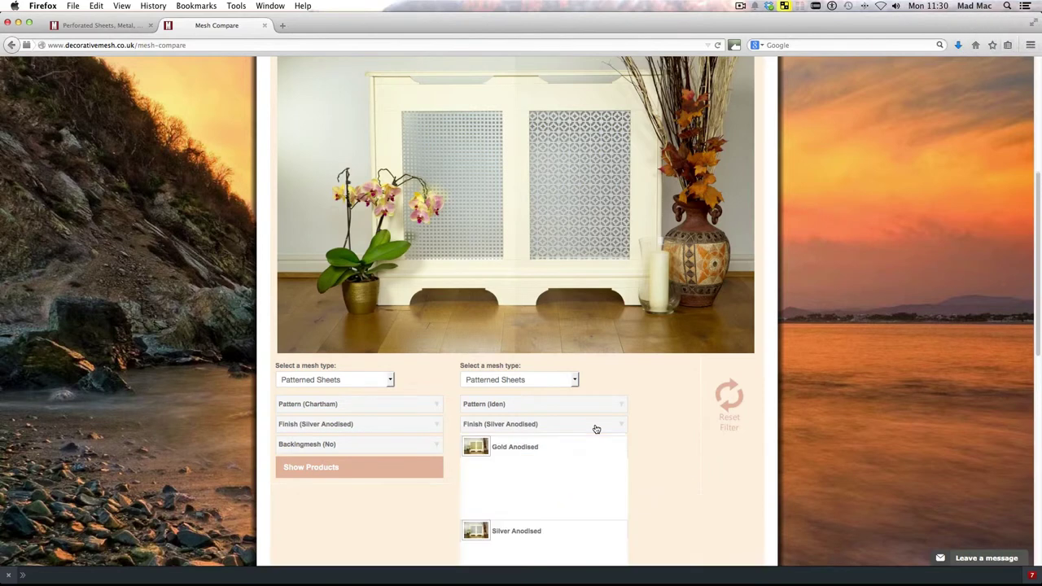
left_click(596, 429)
left_click(545, 456)
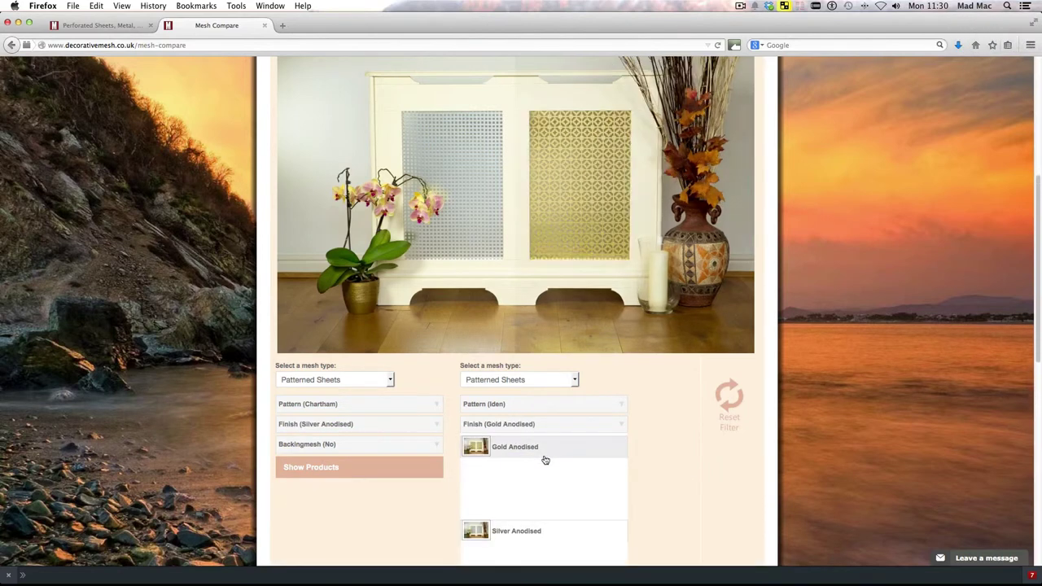
scroll(619, 435, "down", 2)
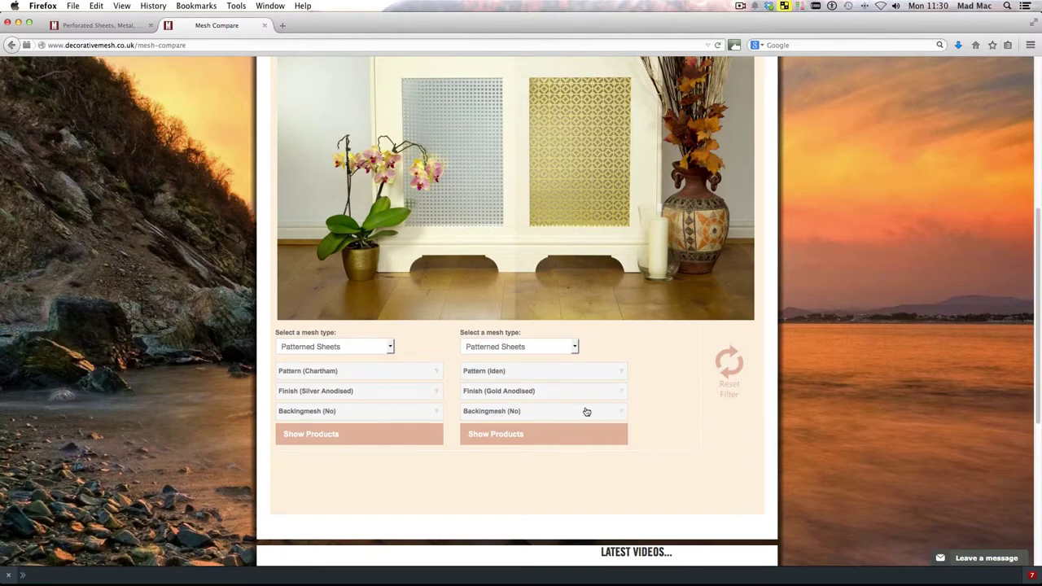
- Try a Brass backing mesh on the right-hand comparison, then reset it to No
left_click(620, 416)
scroll(597, 461, "down", 2)
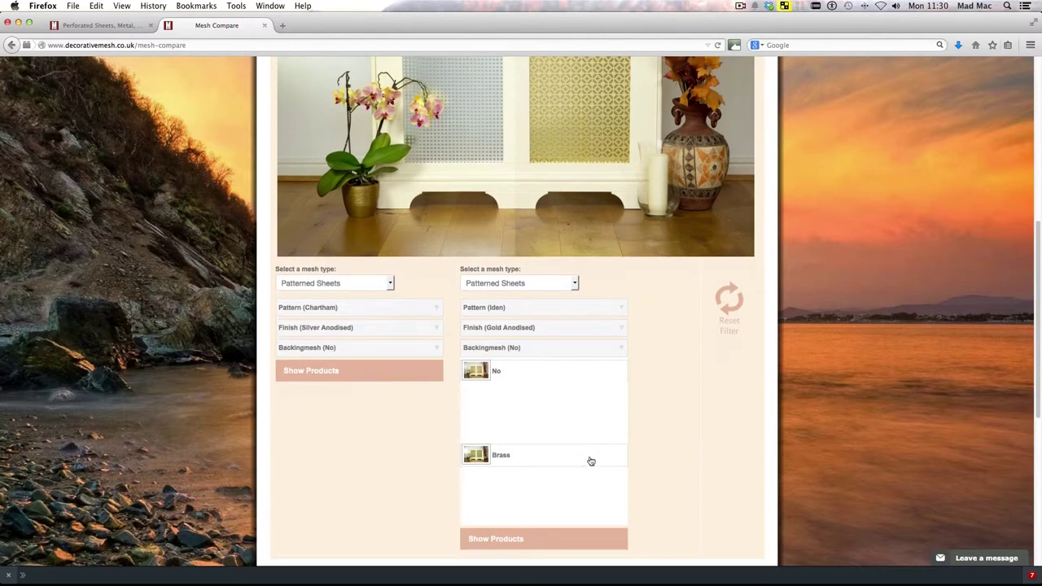
left_click(491, 456)
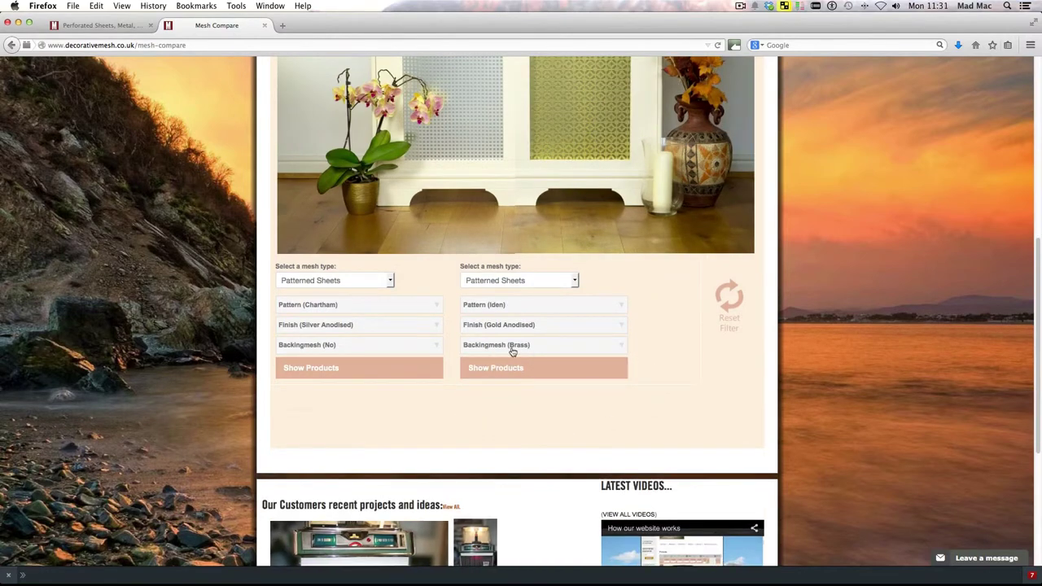
left_click(624, 352)
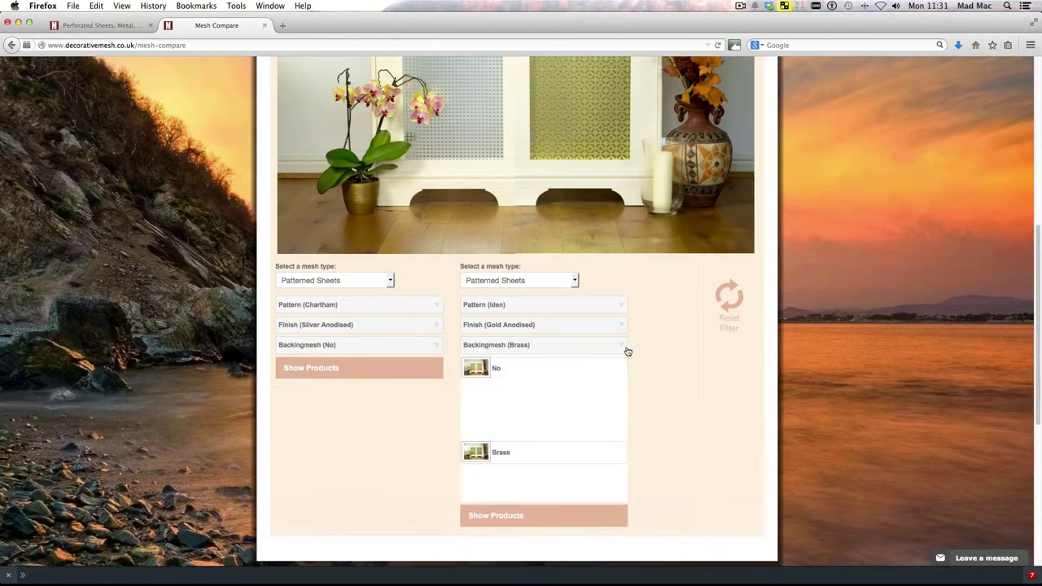
left_click(483, 378)
- Reapply Brass backing mesh to the right-hand Iden Gold Anodised panel
scroll(671, 397, "up", 5)
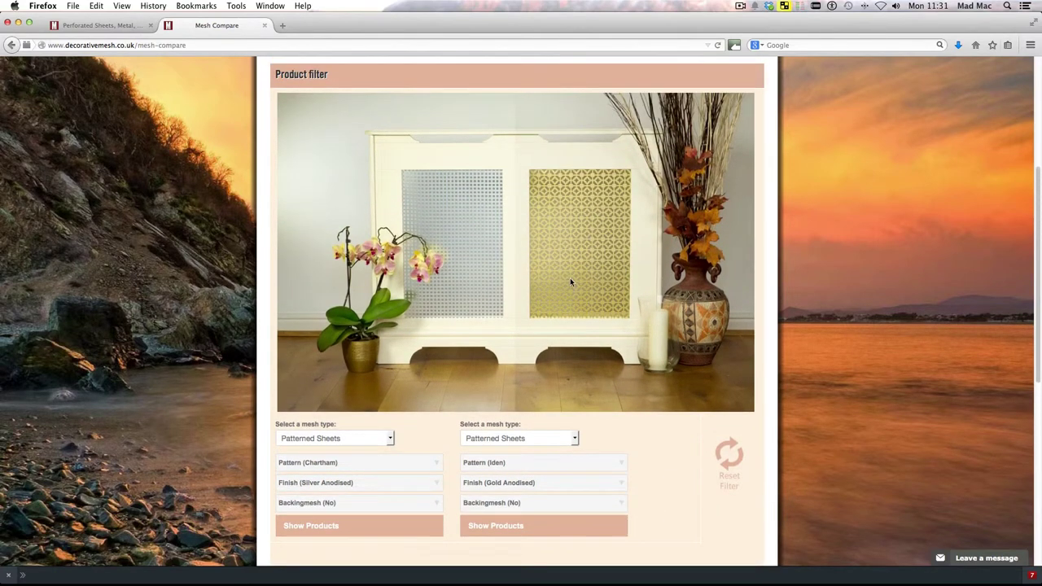
scroll(660, 500, "down", 1)
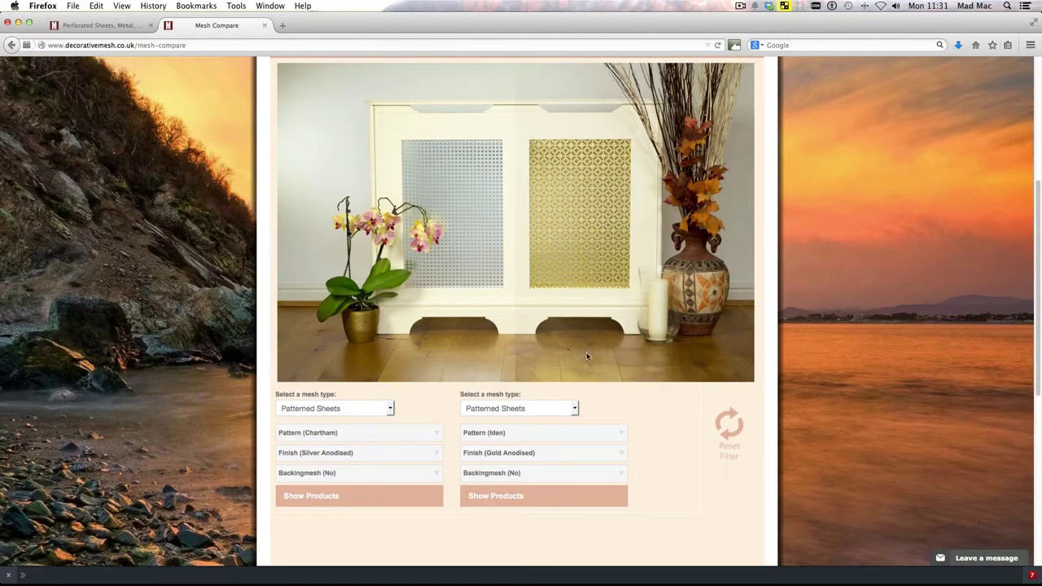
left_click(621, 474)
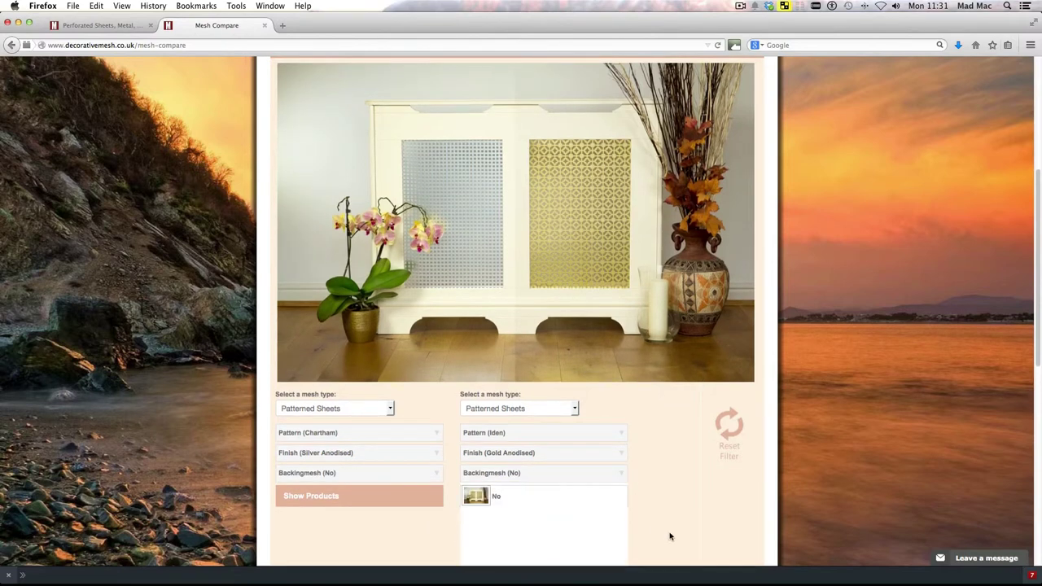
scroll(670, 537, "down", 5)
left_click(516, 440)
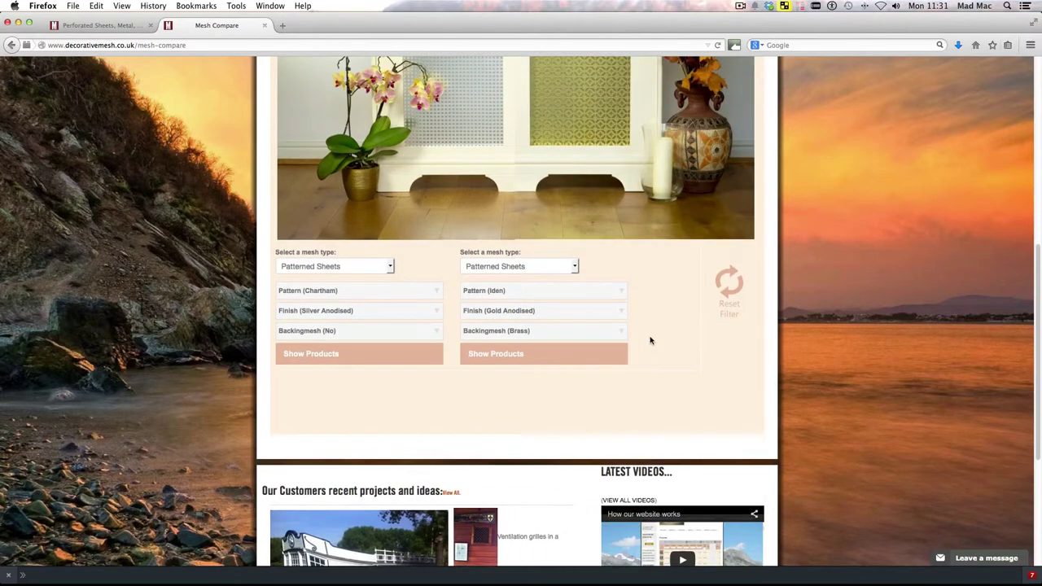
scroll(651, 340, "up", 2)
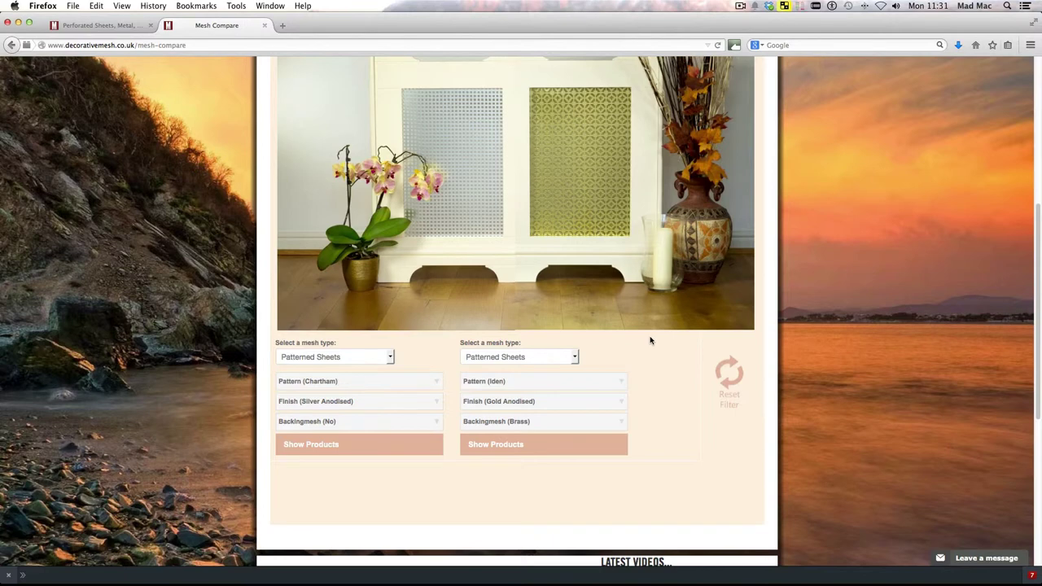
- Change the right-hand comparison's finish to Pewter
left_click(611, 404)
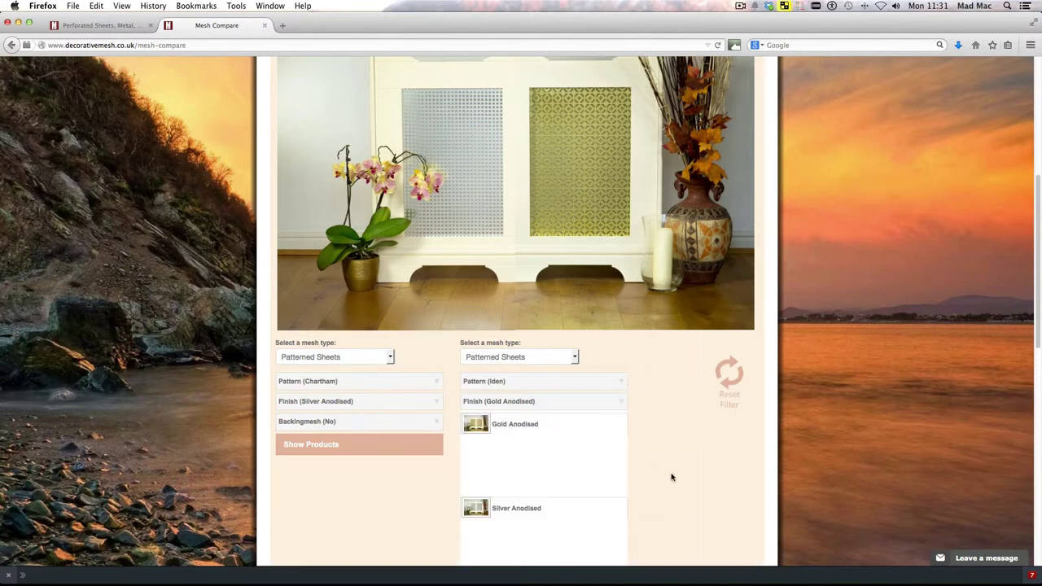
scroll(672, 477, "down", 1)
scroll(672, 477, "down", 3)
scroll(671, 477, "down", 4)
scroll(672, 477, "up", 1)
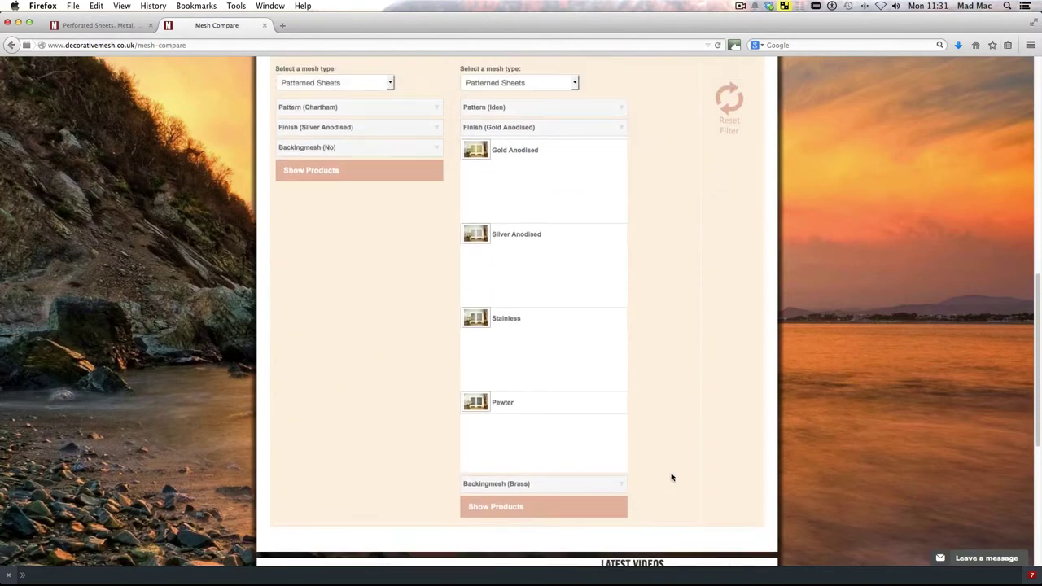
left_click(493, 405)
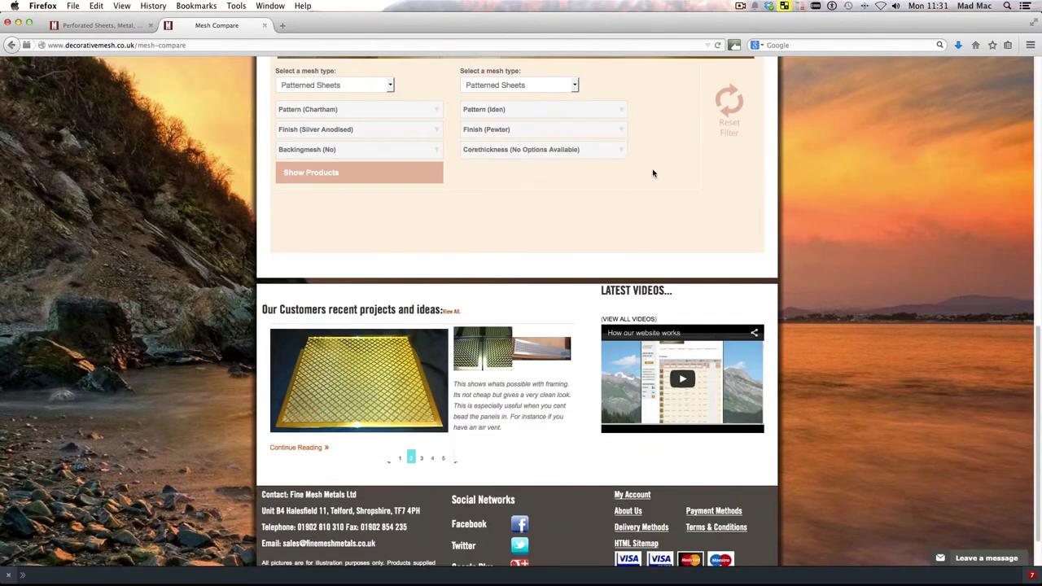
scroll(653, 173, "up", 5)
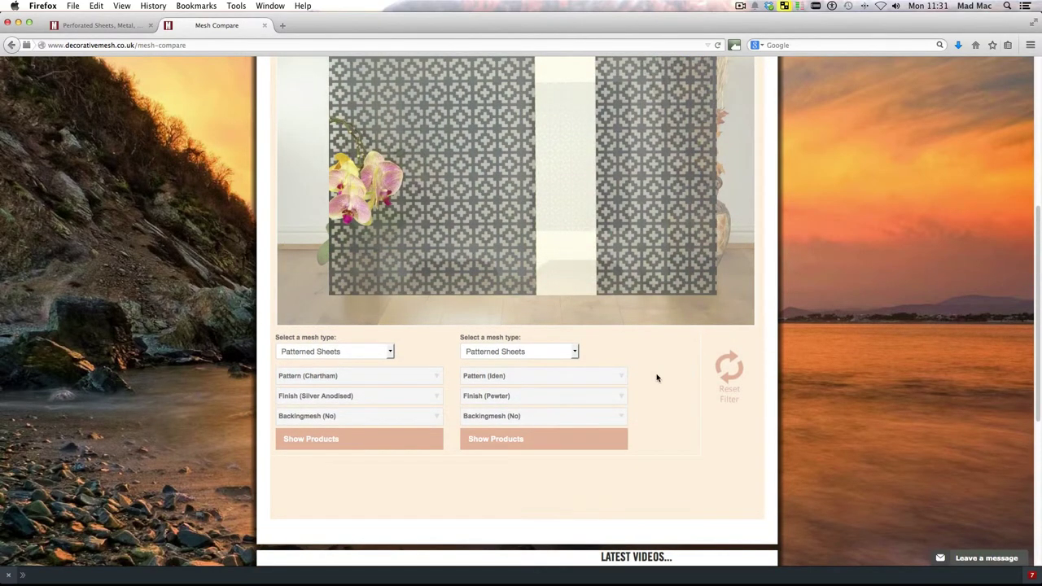
scroll(648, 516, "up", 3)
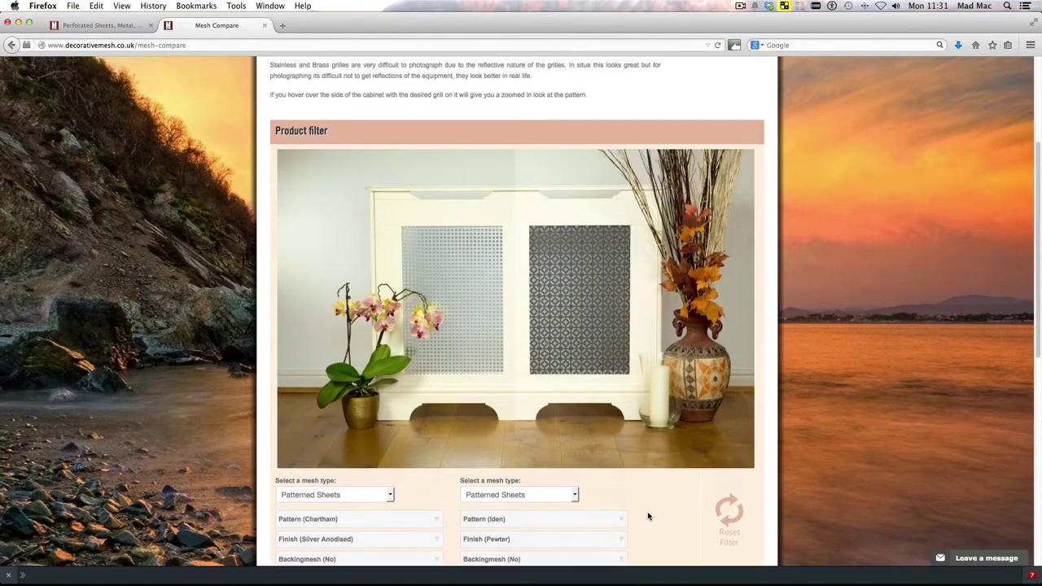
scroll(649, 517, "down", 1)
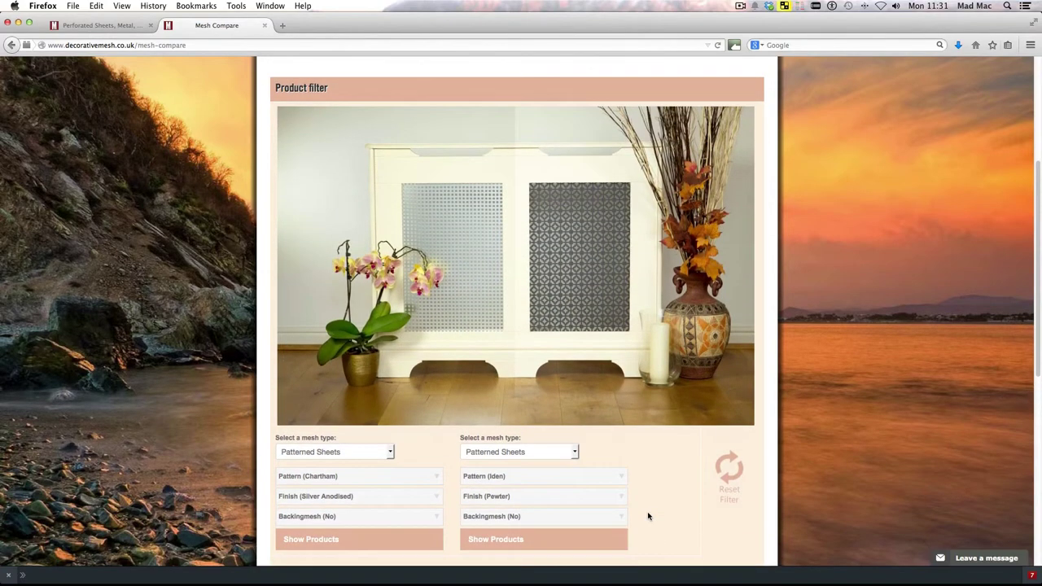
- Set the left-hand comparison's pattern to Iden, keeping its Silver Anodised finish
left_click(414, 478)
scroll(447, 505, "down", 5)
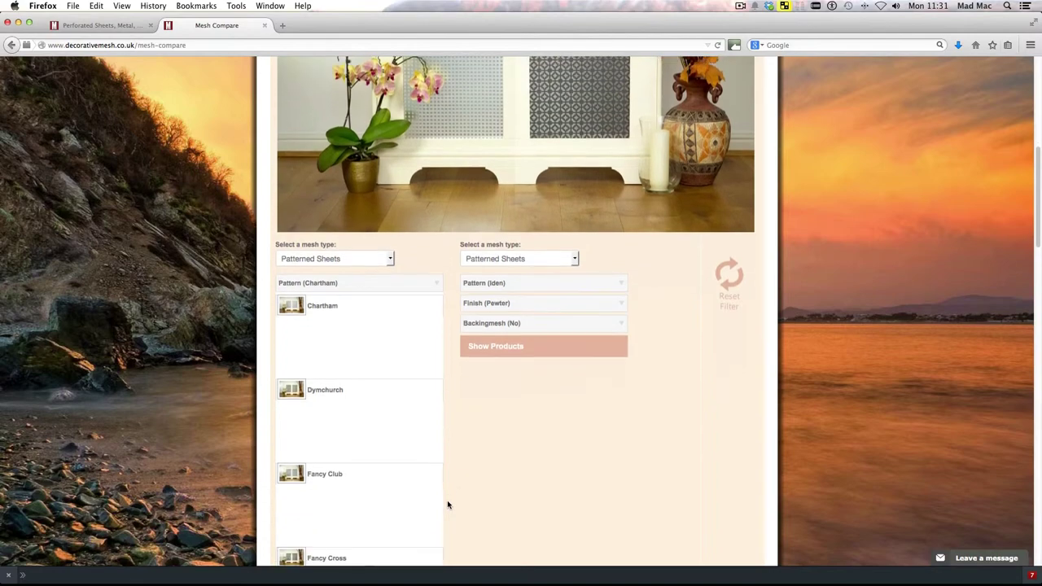
scroll(447, 505, "down", 2)
scroll(447, 502, "down", 4)
scroll(448, 503, "down", 2)
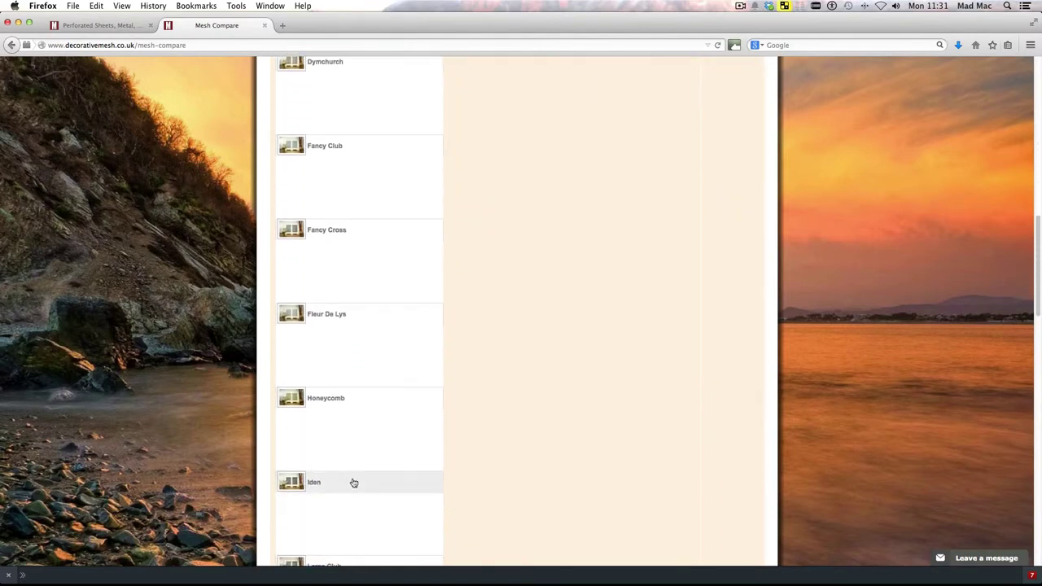
left_click(354, 483)
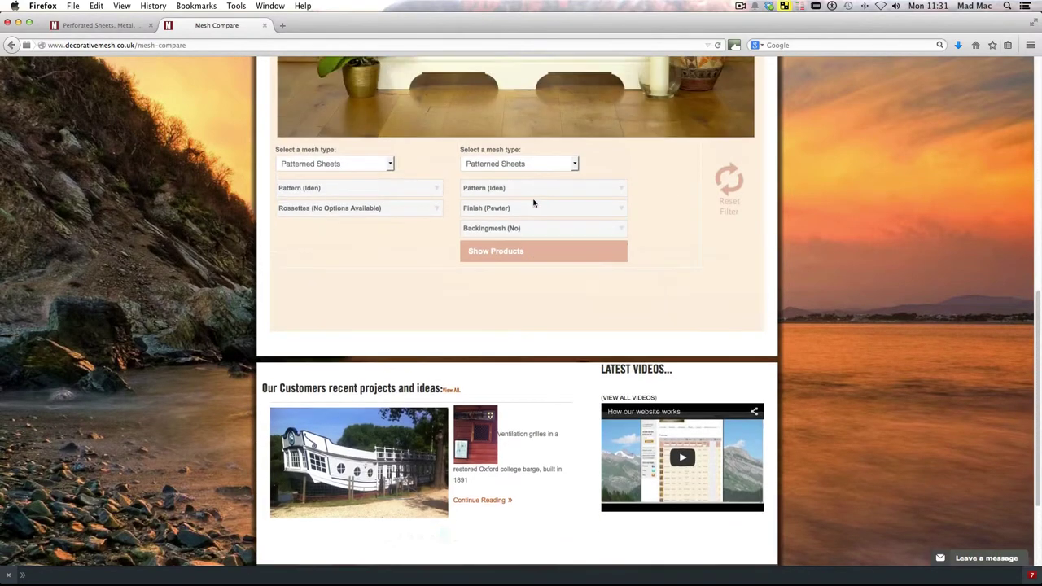
scroll(533, 203, "up", 2)
scroll(675, 256, "up", 2)
scroll(453, 224, "up", 3)
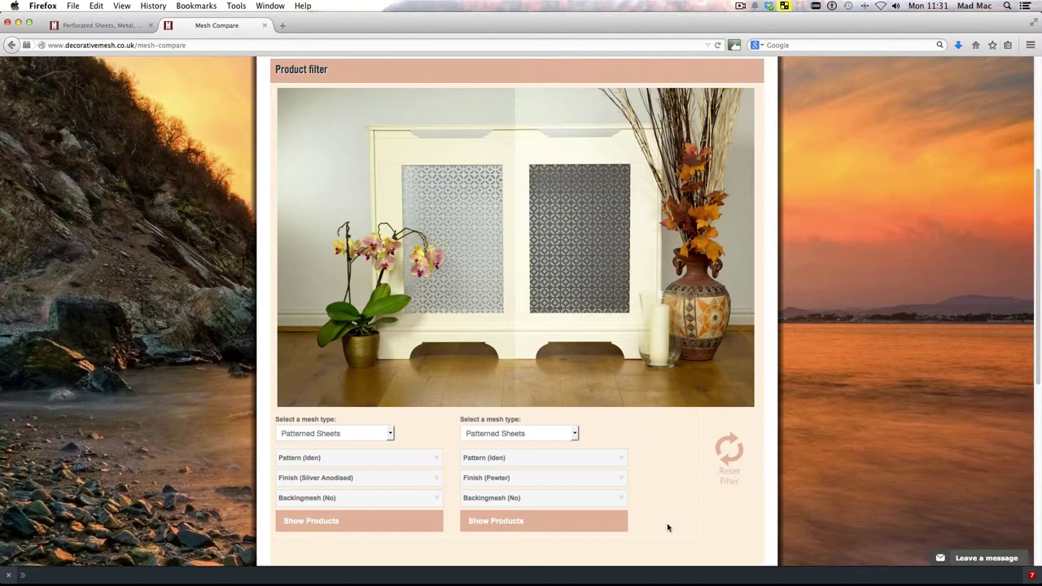
scroll(669, 528, "down", 3)
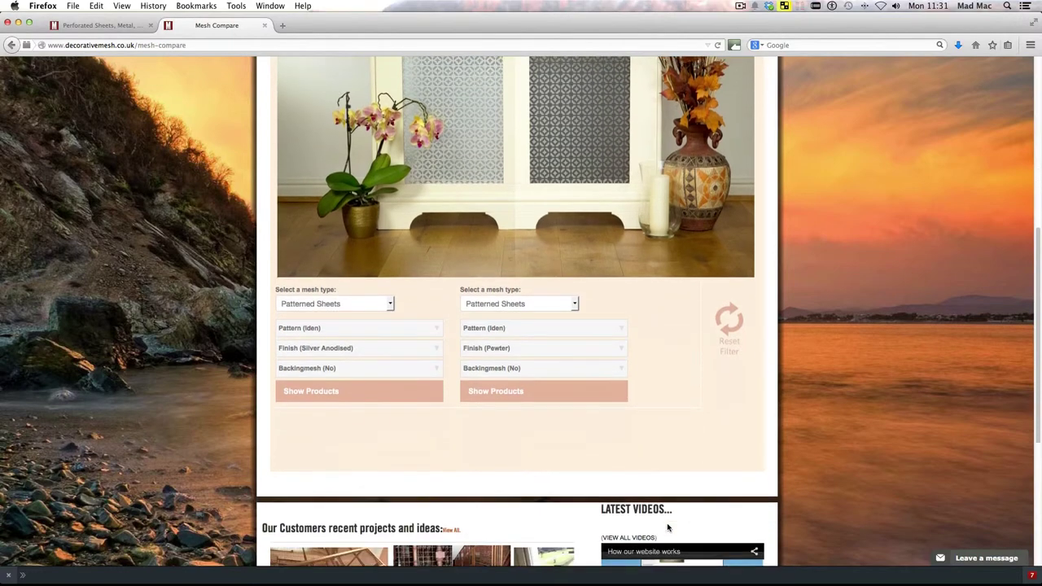
scroll(672, 528, "up", 4)
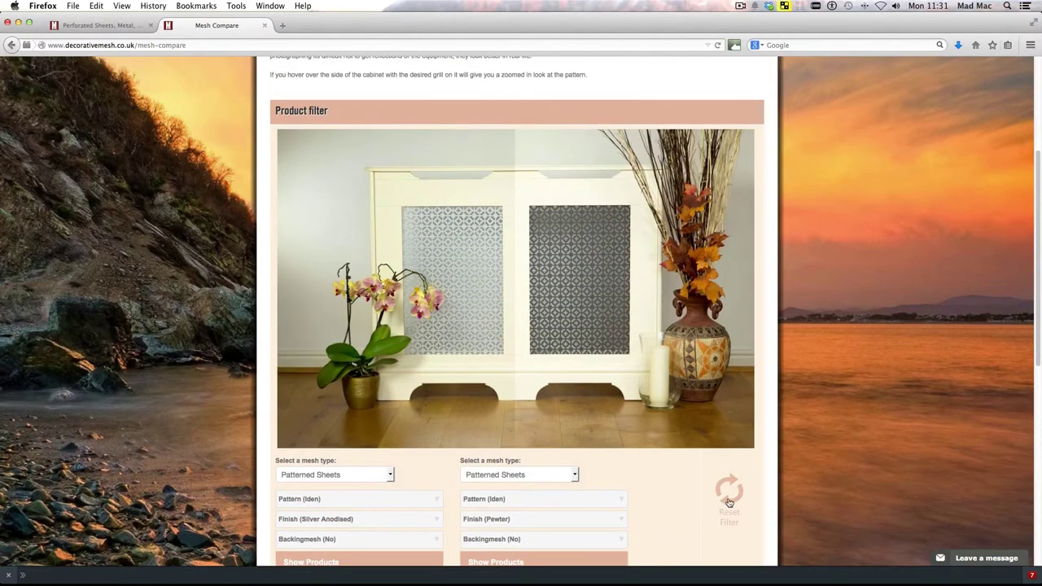
scroll(660, 527, "up", 3)
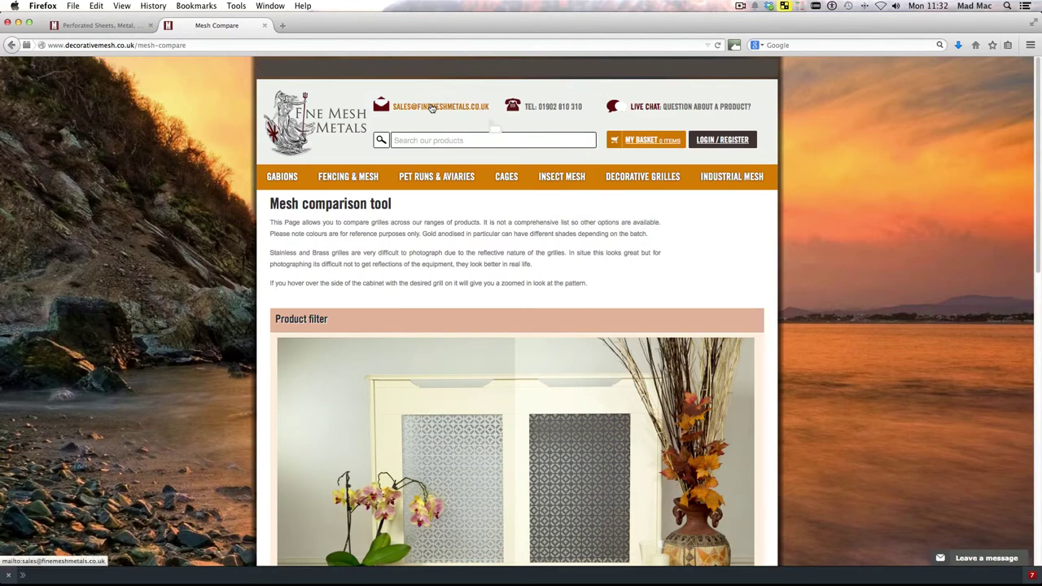
scroll(548, 229, "down", 7)
scroll(548, 230, "down", 2)
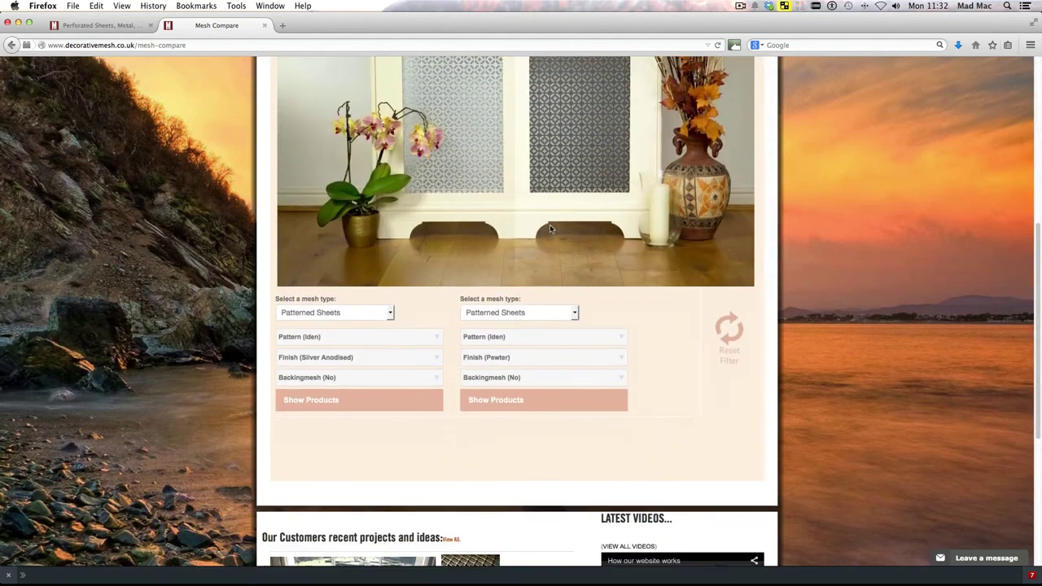
scroll(682, 375, "down", 1)
scroll(682, 375, "up", 2)
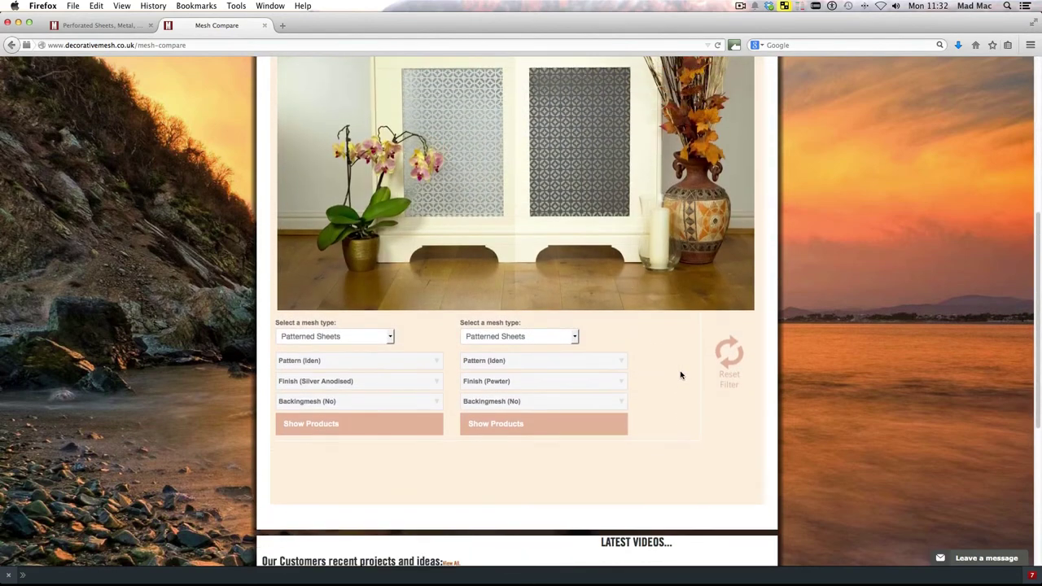